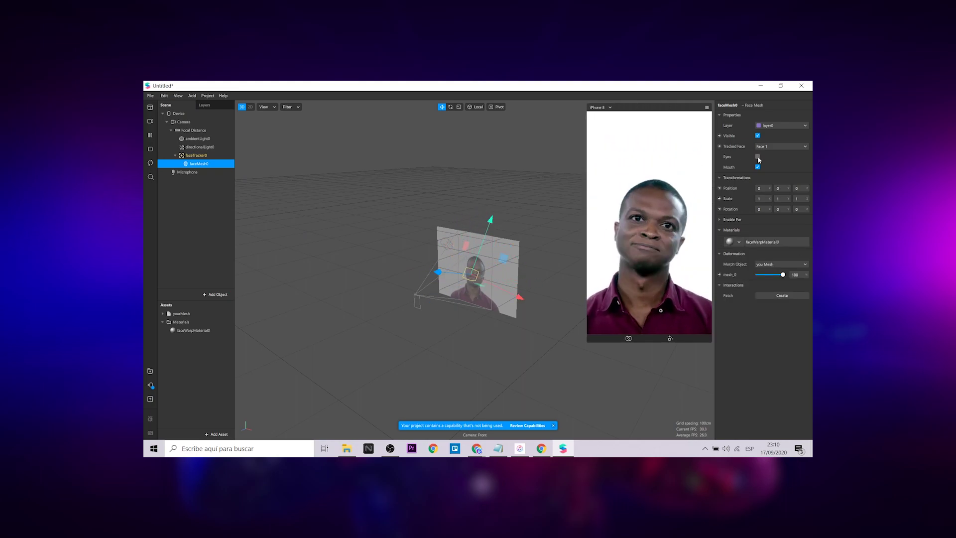
- Select faceMesh0 and uncheck its Eyes option in the Inspector properties
click(757, 156)
click(150, 385)
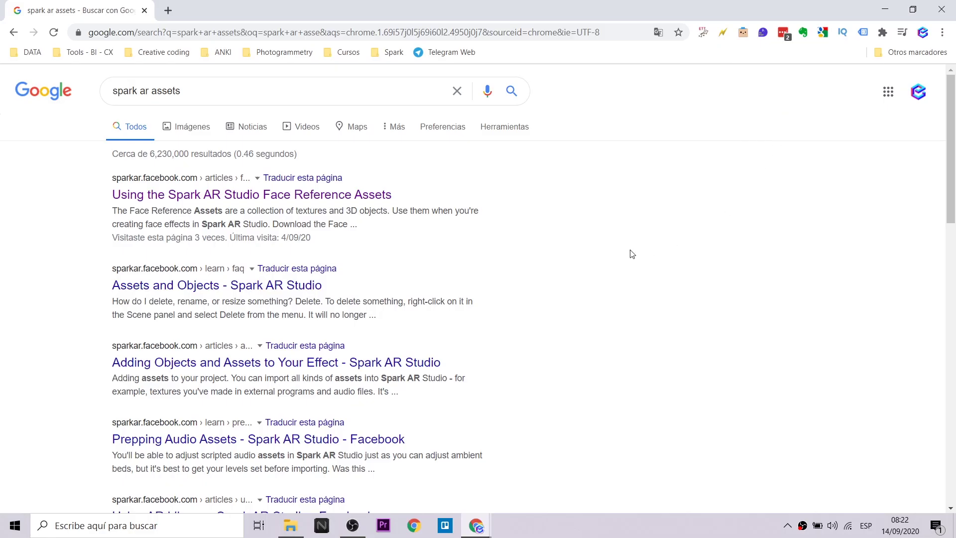
- Open the 'Using the Spark AR Studio Face Reference Assets' article from the search results
scroll(630, 253, down, 1)
scroll(629, 251, down, 2)
scroll(625, 258, down, 2)
scroll(617, 271, up, 5)
click(178, 202)
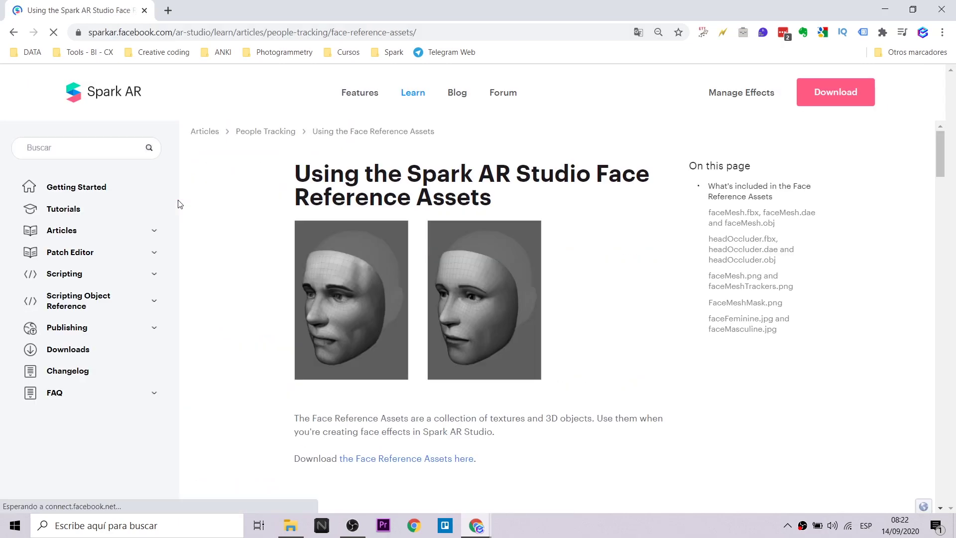
- Download the Face Reference Assets zip from the article's link
scroll(615, 227, down, 2)
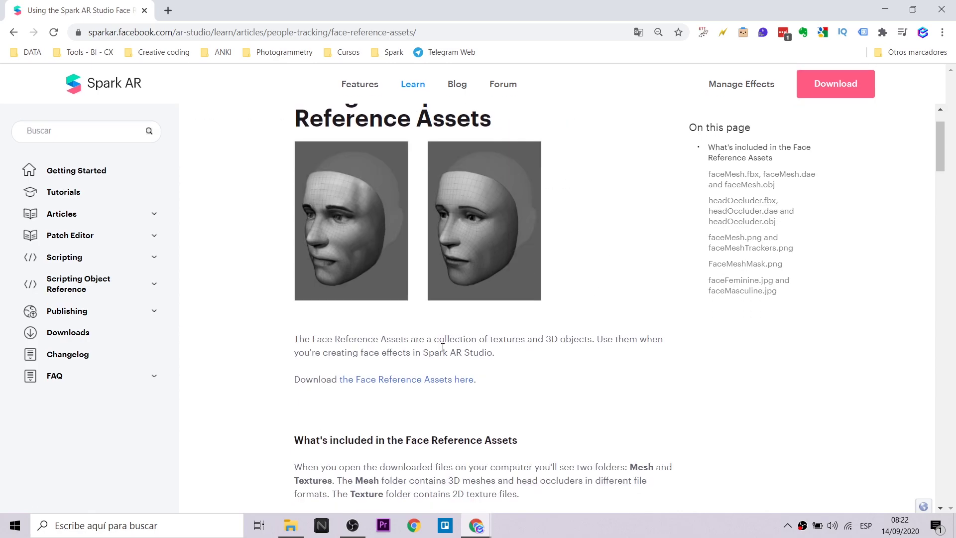
click(428, 381)
scroll(595, 272, up, 2)
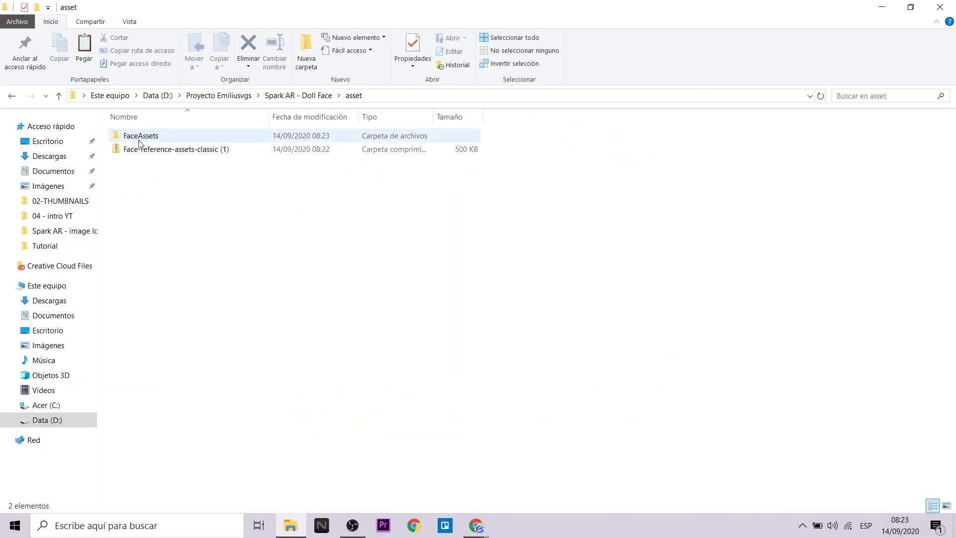
- Open FaceAssets > Mesh and list the faceMesh and headOccluder files in Details view
double_click(139, 139)
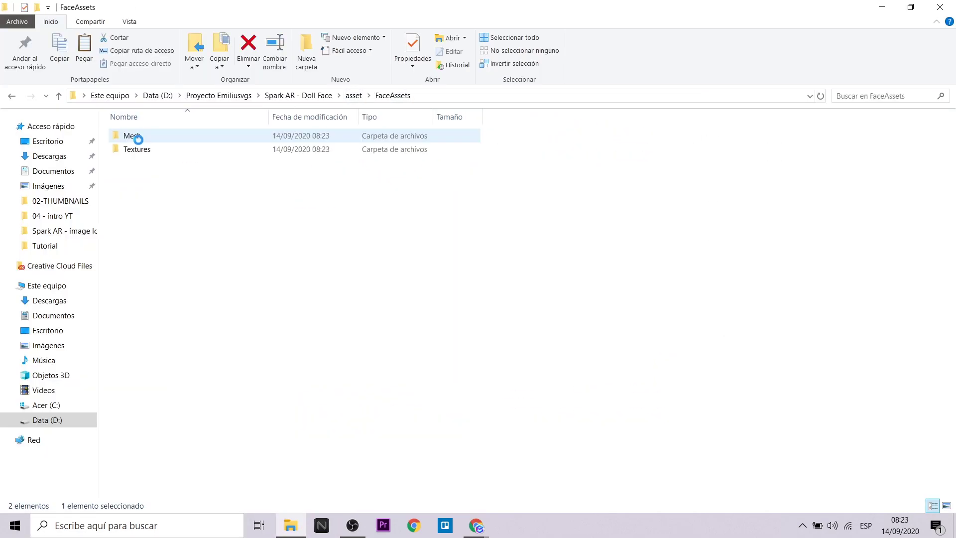
double_click(145, 135)
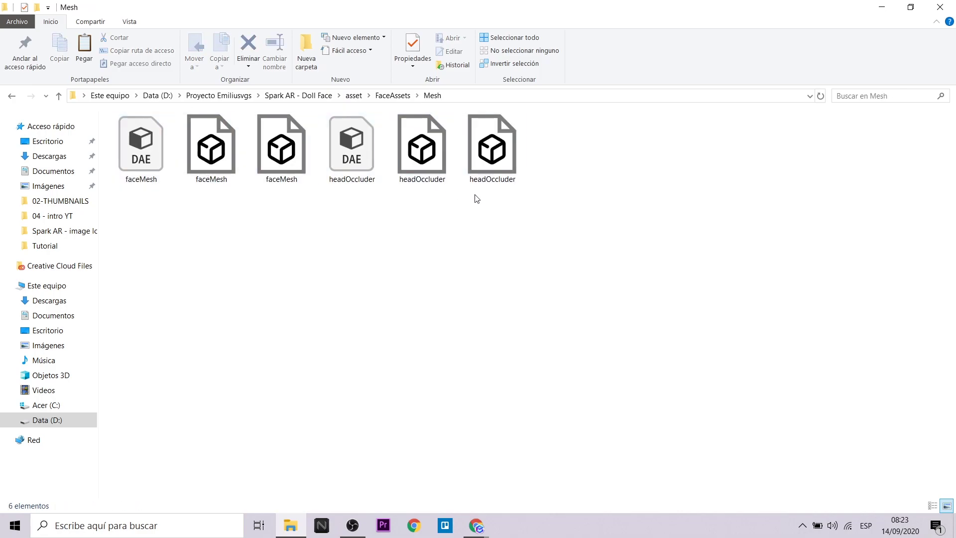
click(932, 505)
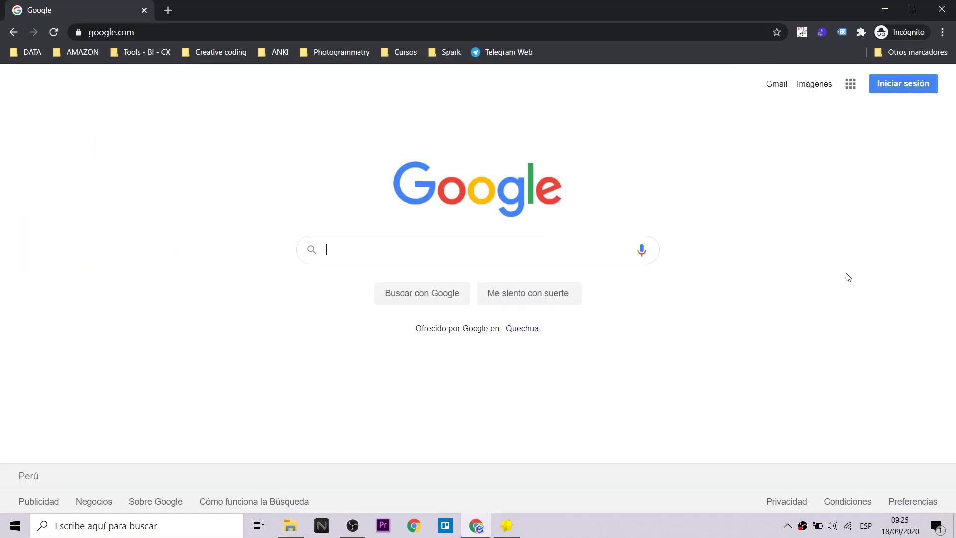
- Search Google for SculptGL and open the 'SculptGL - A WebGL sculpting app' result
text(SculptGL)
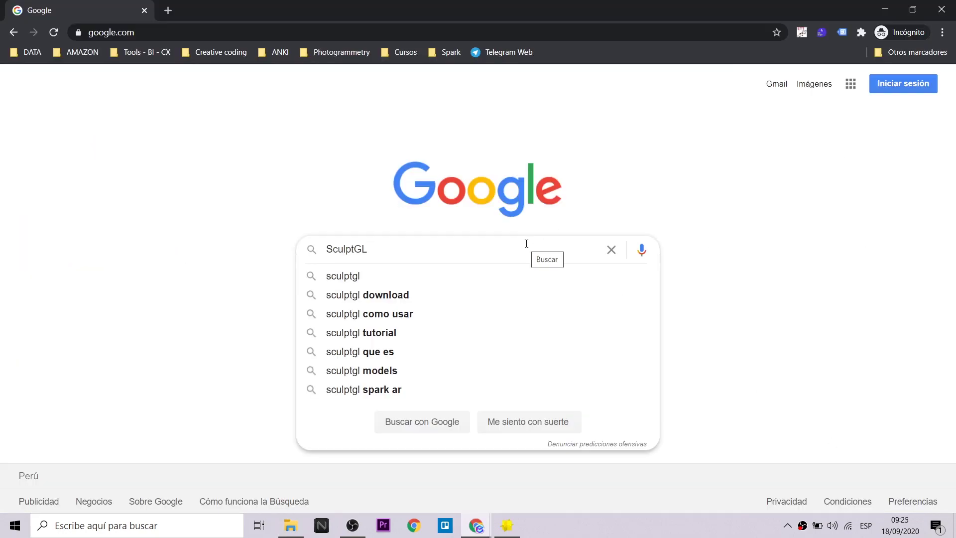
key(Return)
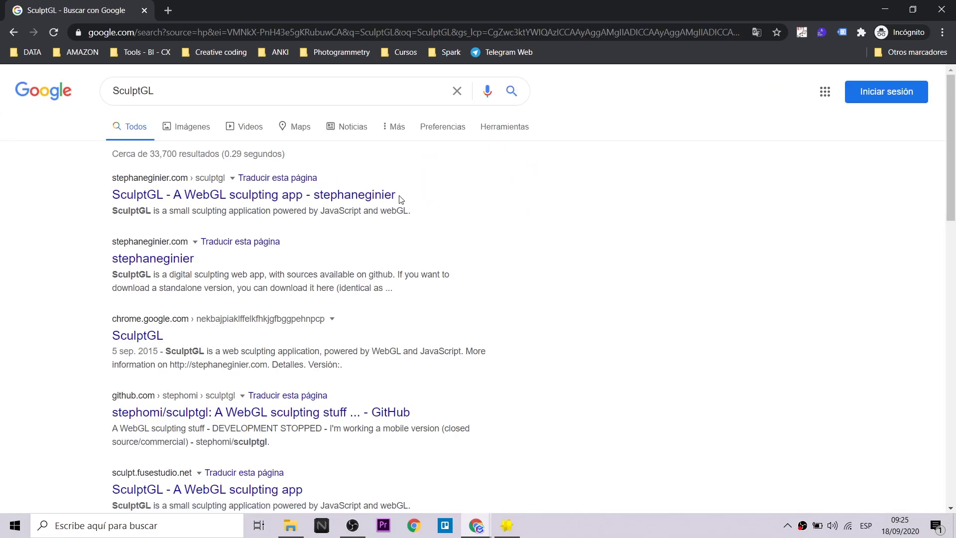
click(388, 200)
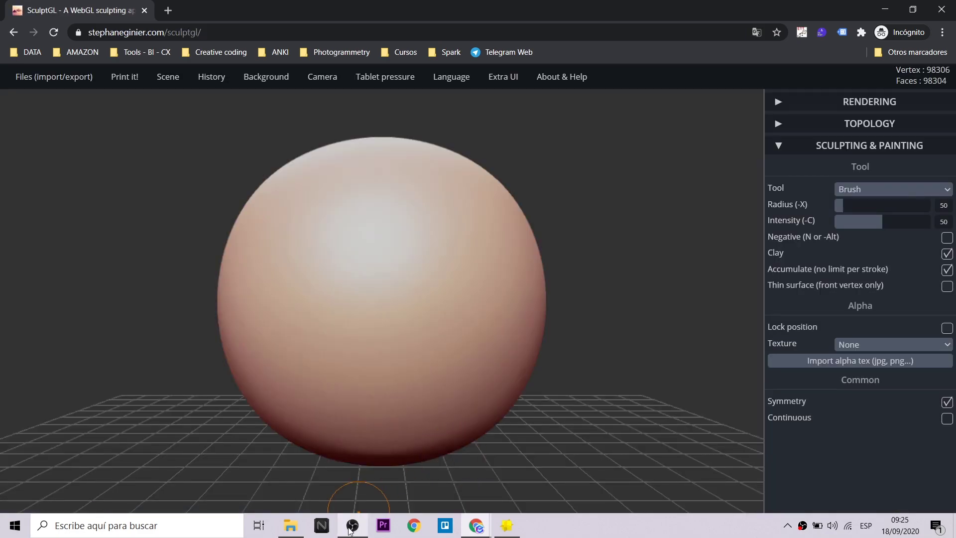
- Carve a few test grooves into the default sphere, then clear the scene
drag(221, 263, 398, 378)
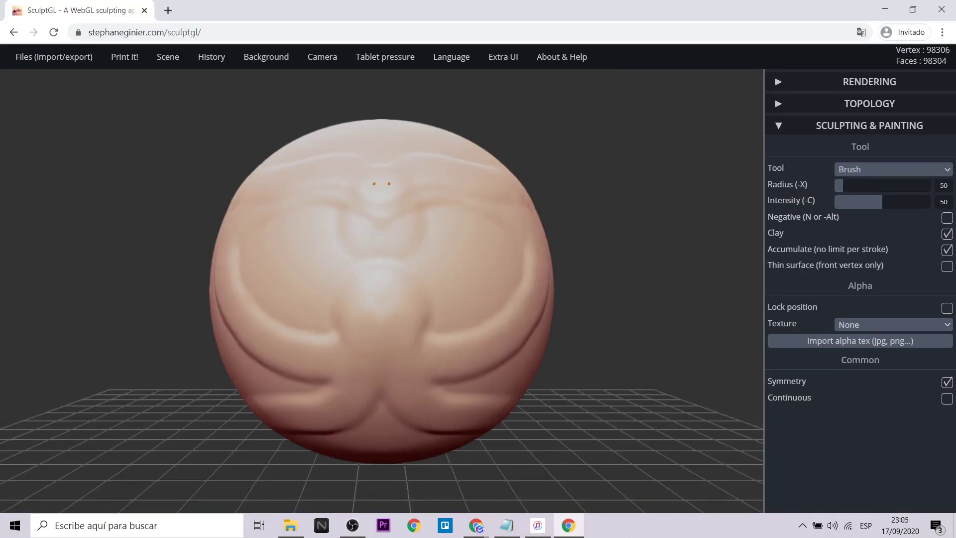
mouse_move(311, 333)
mouse_down()
mouse_move(634, 333)
mouse_move(664, 120)
mouse_move(508, 198)
mouse_move(244, 402)
mouse_move(367, 414)
mouse_move(452, 232)
mouse_up()
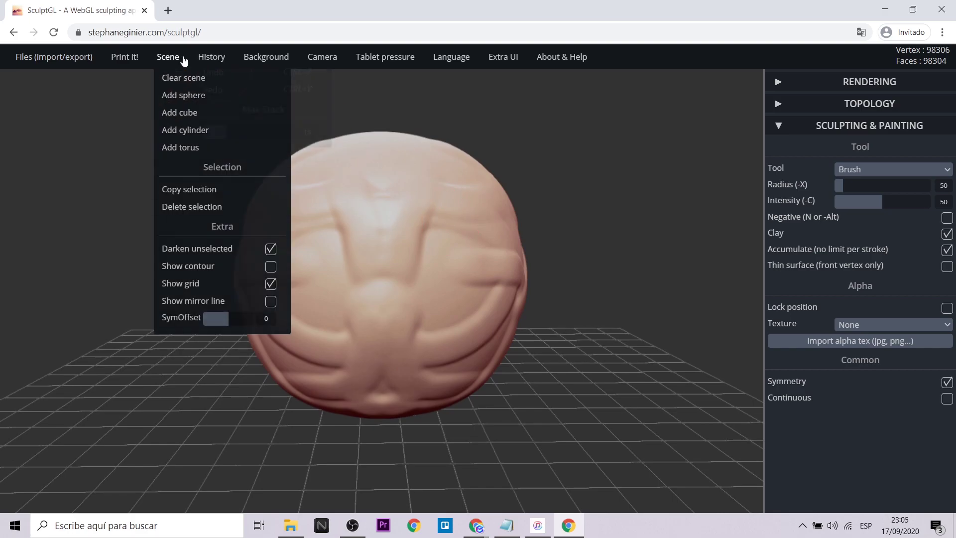
click(184, 79)
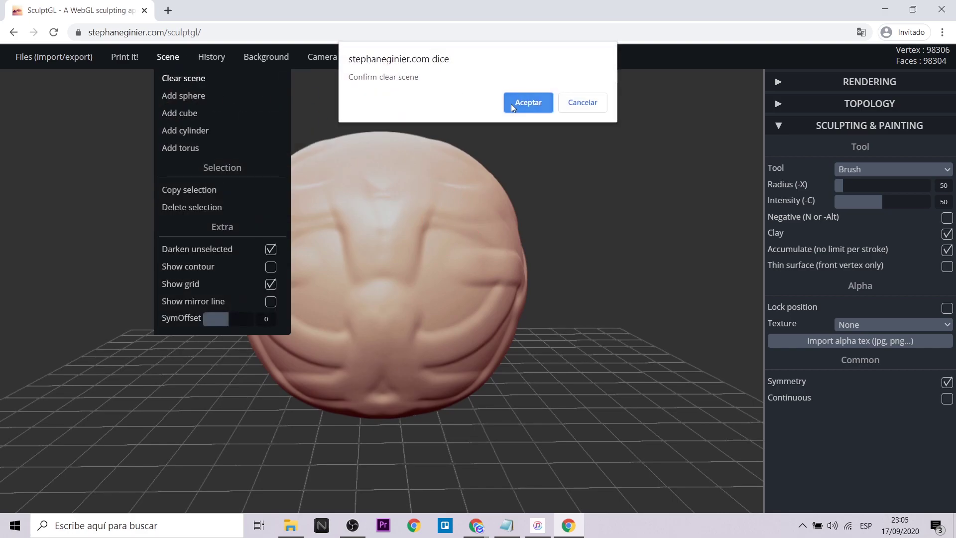
click(512, 102)
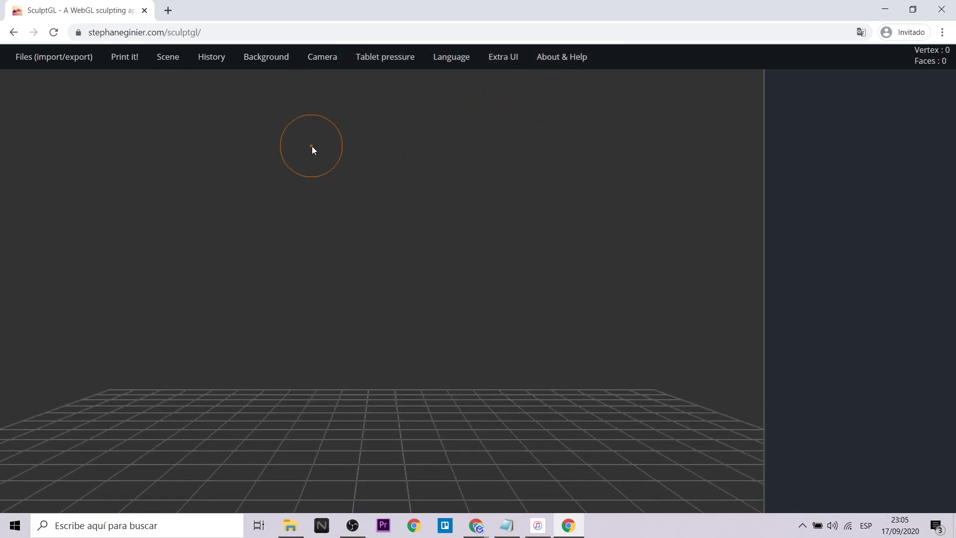
mouse_move(54, 57)
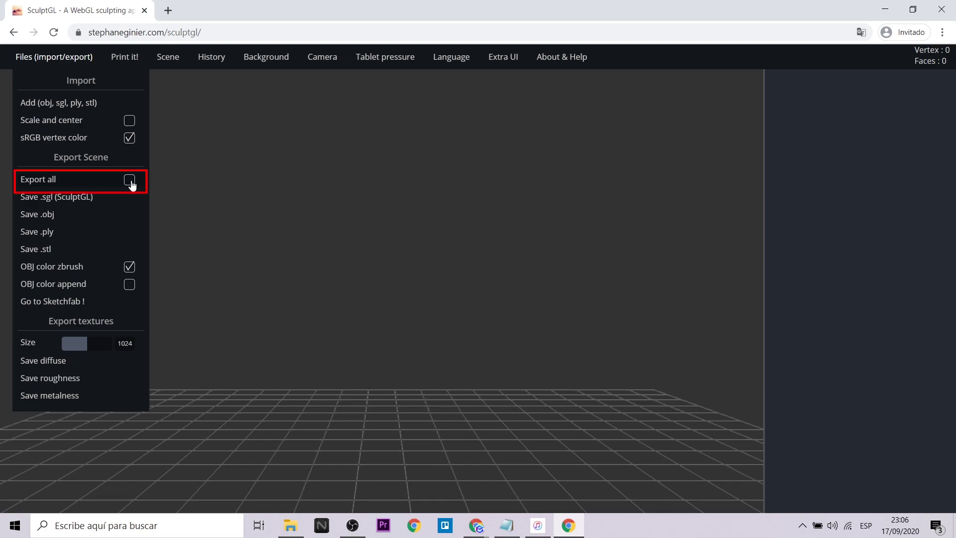
- Import faceMesh.obj from the FaceAssets Mesh folder via Files > Add
click(82, 106)
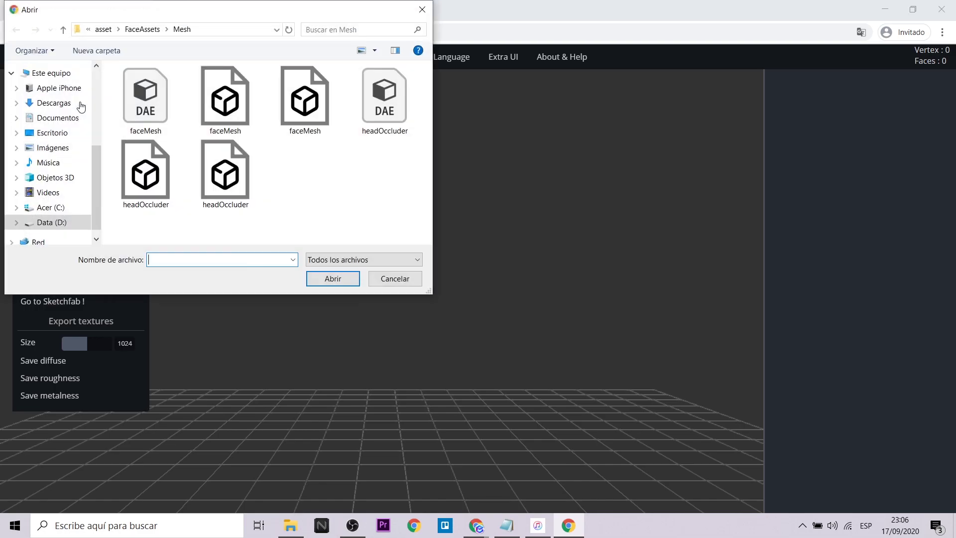
click(307, 99)
key(alt+Return)
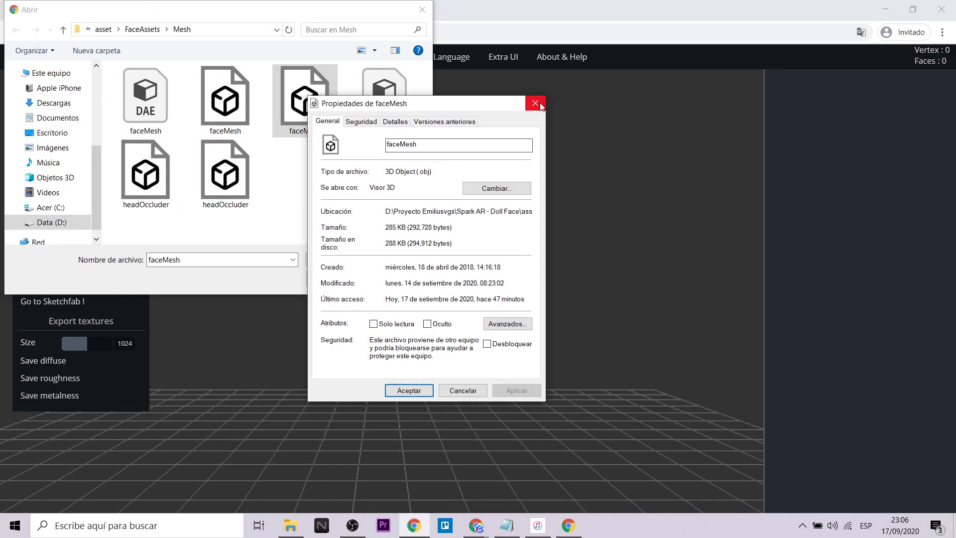
click(540, 106)
click(330, 272)
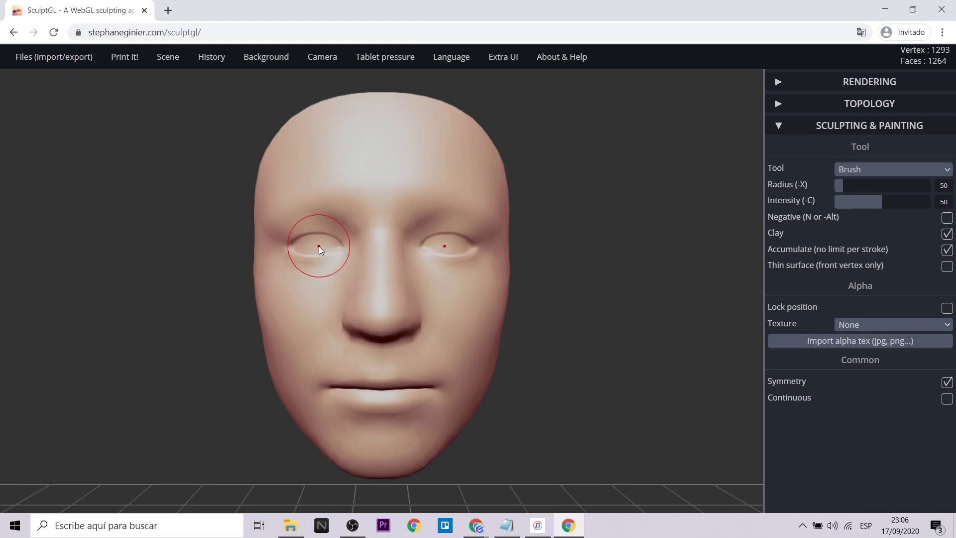
- Zoom in on the face model and switch the sculpting tool to Drag
scroll(299, 207, up, 2)
scroll(312, 216, up, 3)
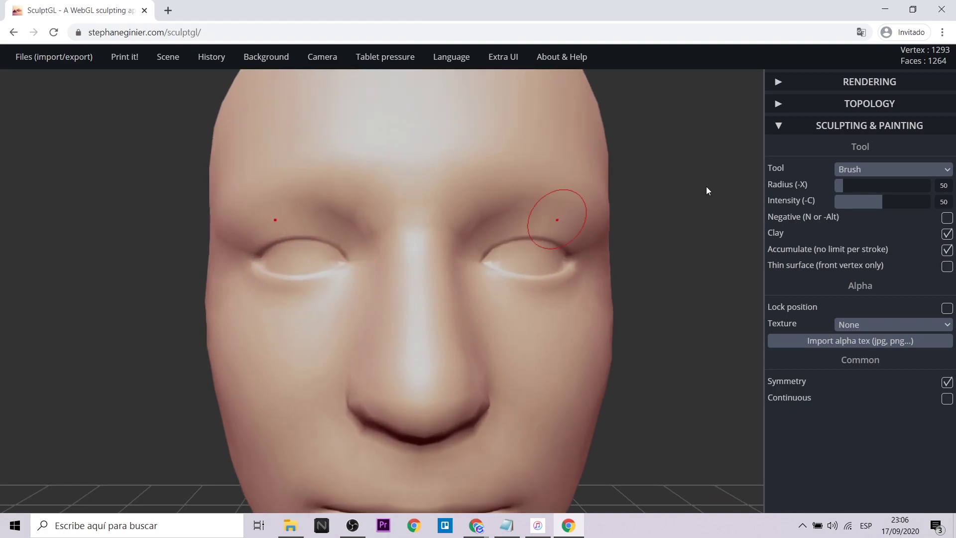
click(864, 170)
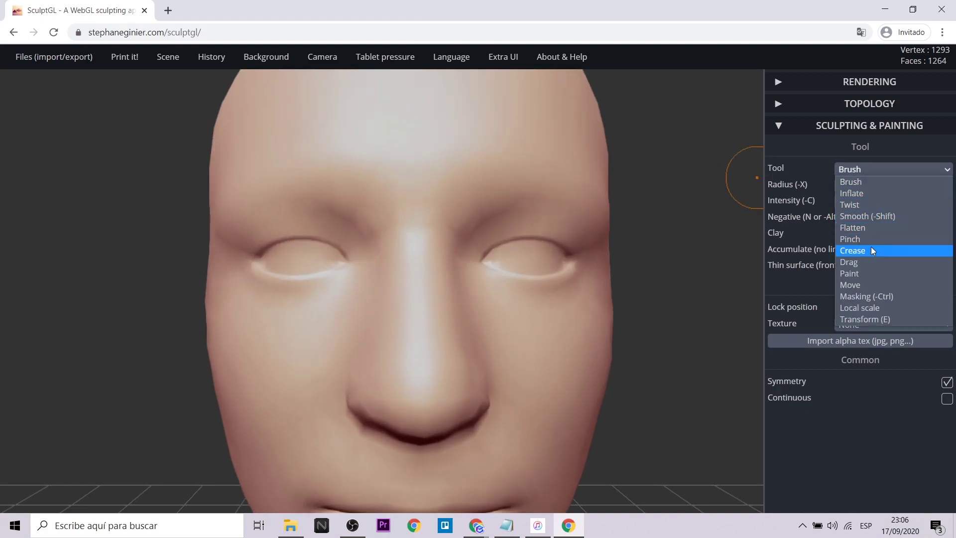
click(868, 262)
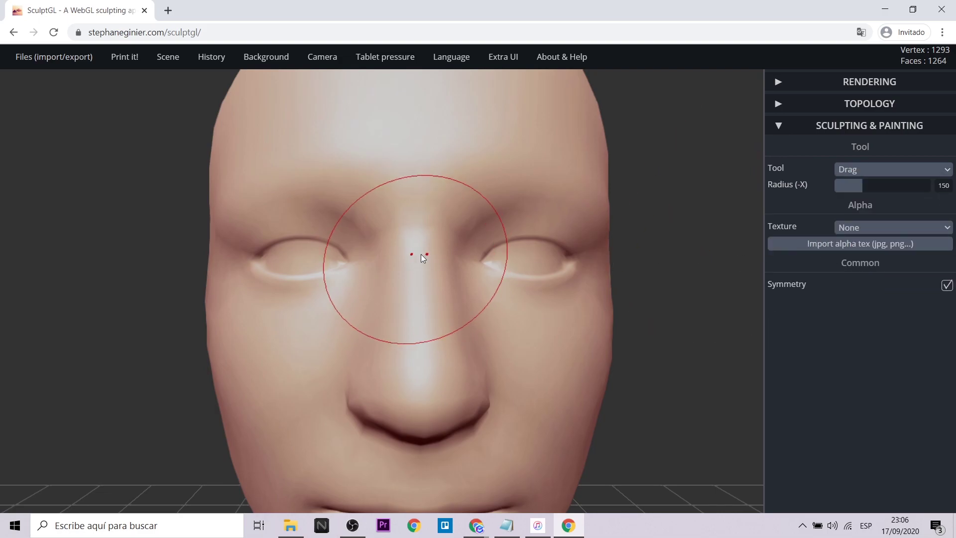
scroll(311, 229, up, 2)
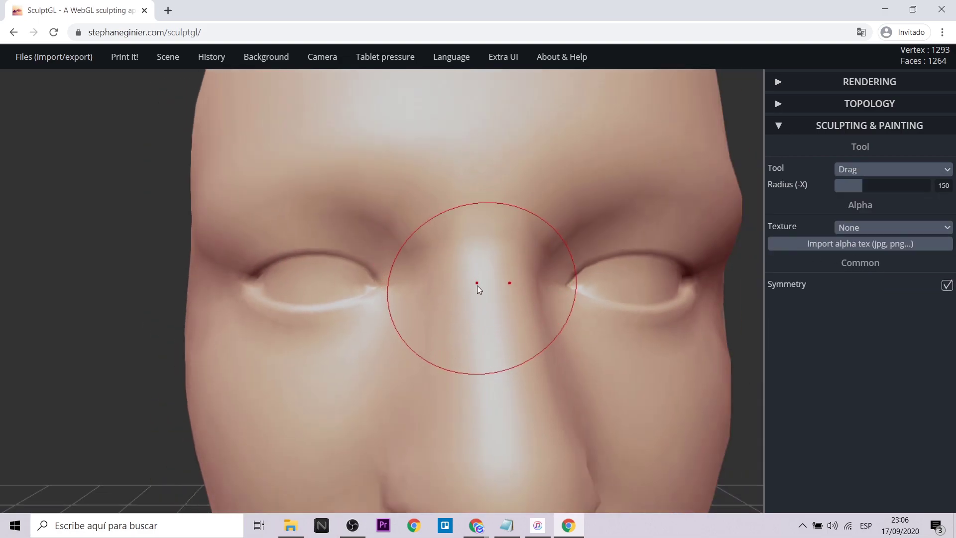
key(shift)
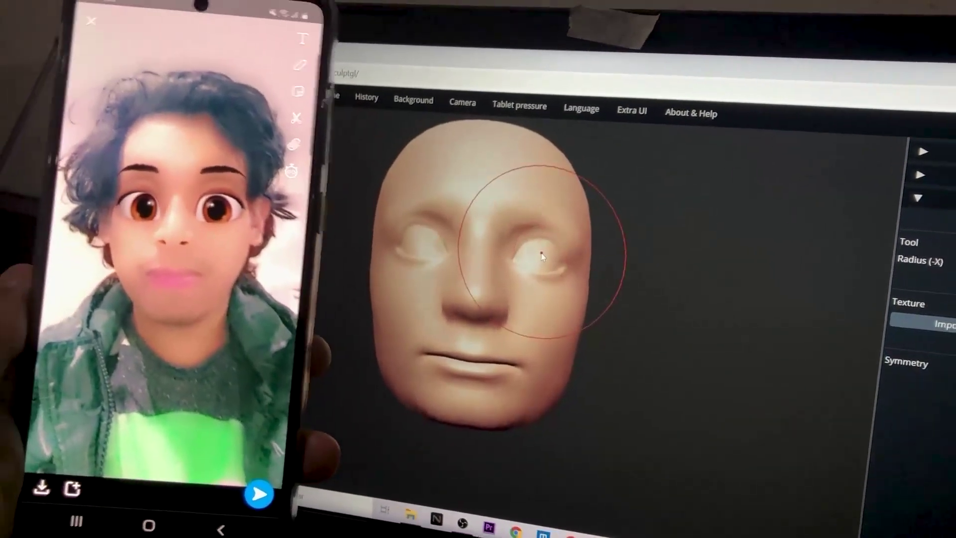
- Raise the upper eyelids and crease, and lower the lower eyelid rim
scroll(285, 240, up, 2)
scroll(316, 252, up, 2)
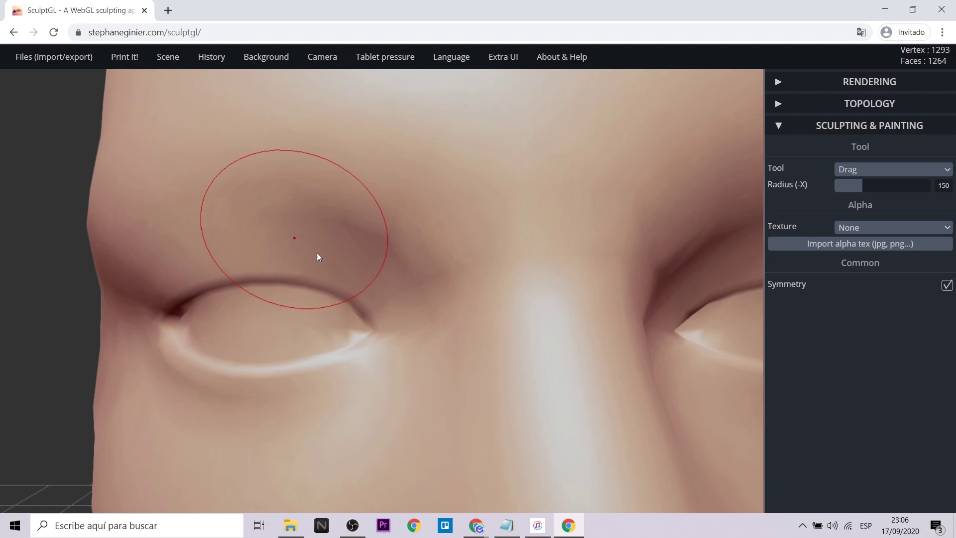
scroll(334, 288, up, 2)
key(ctrl)
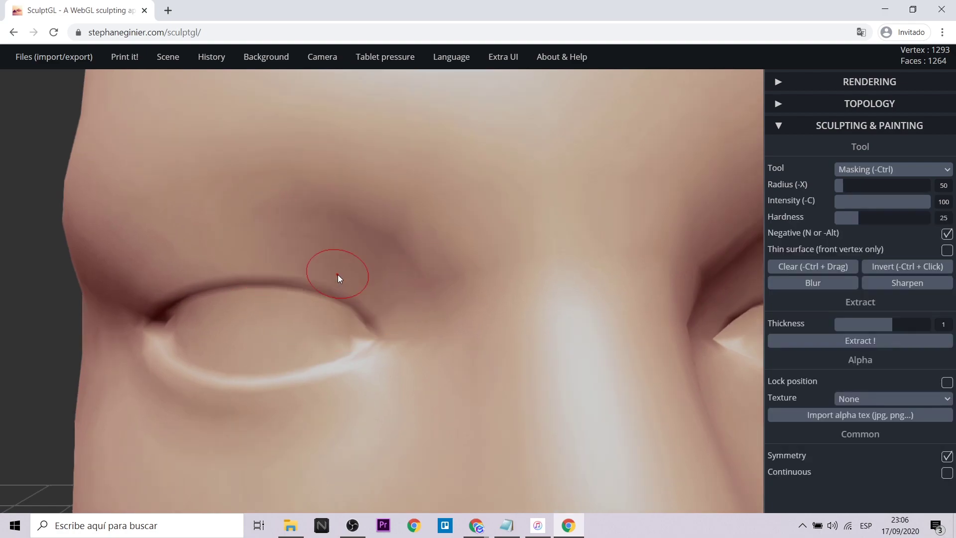
scroll(337, 275, up, 1)
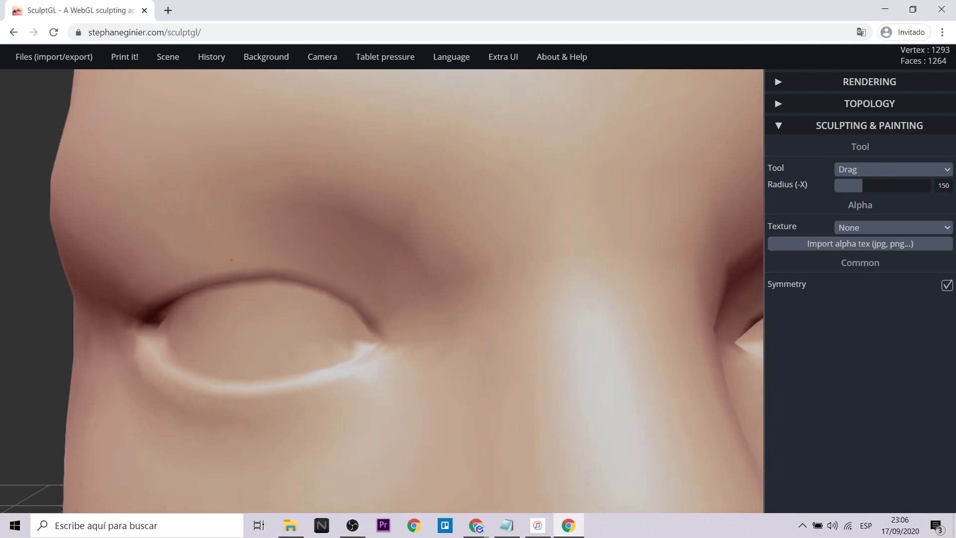
drag(198, 267, 293, 256)
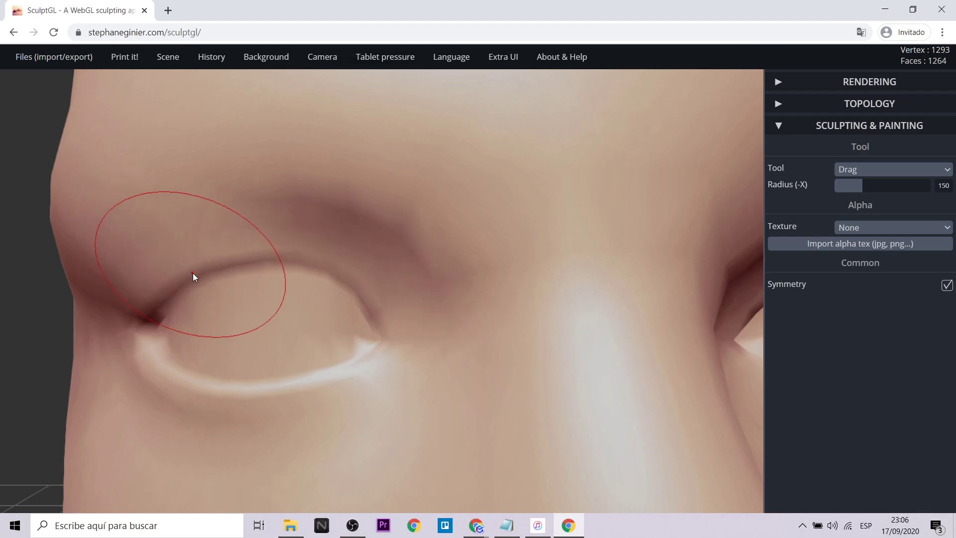
scroll(193, 273, down, 3)
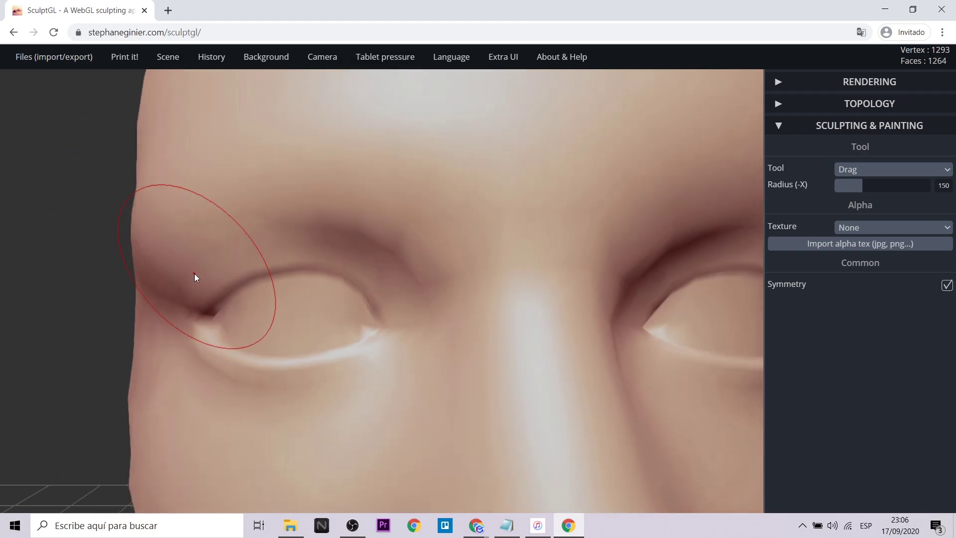
scroll(269, 282, down, 3)
scroll(278, 282, up, 3)
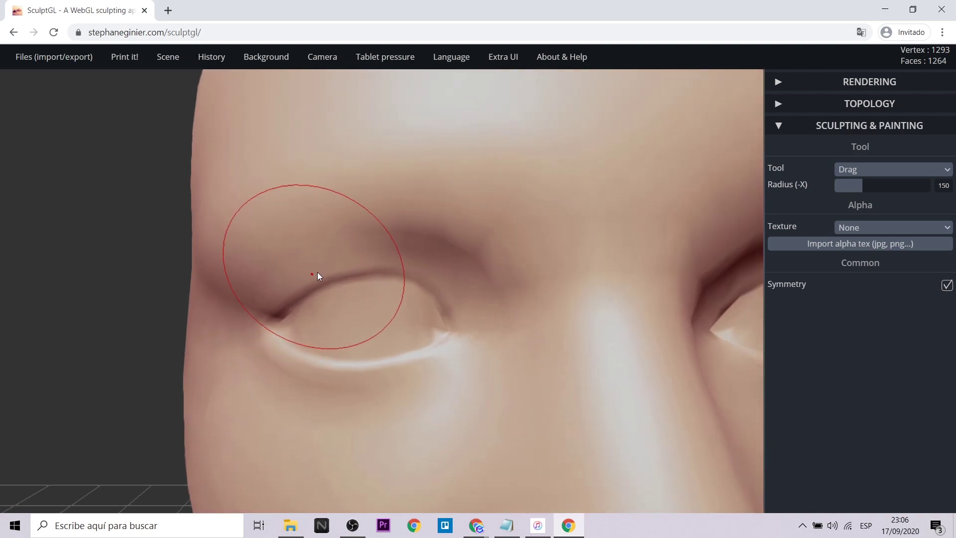
mouse_move(384, 266)
mouse_down()
mouse_move(298, 273)
mouse_move(385, 253)
mouse_up()
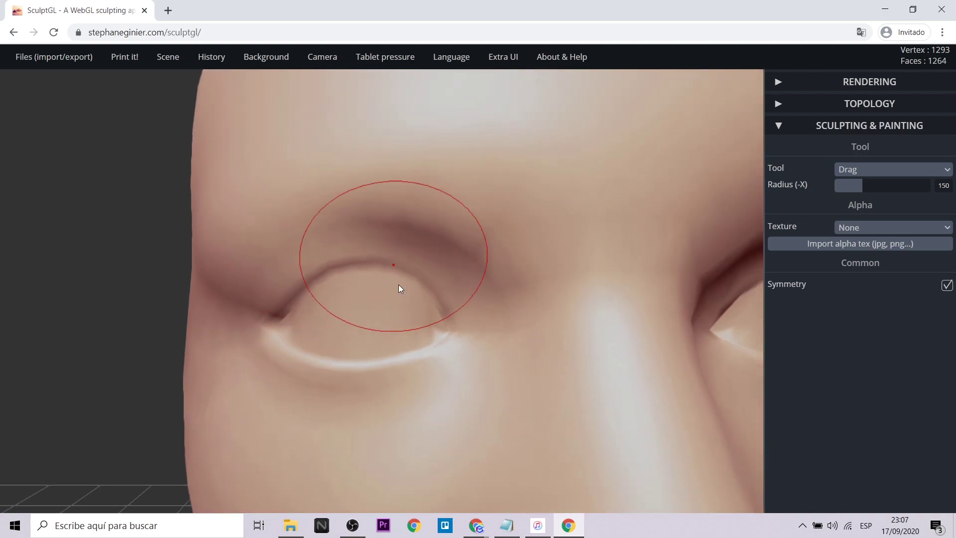
drag(405, 372, 289, 364)
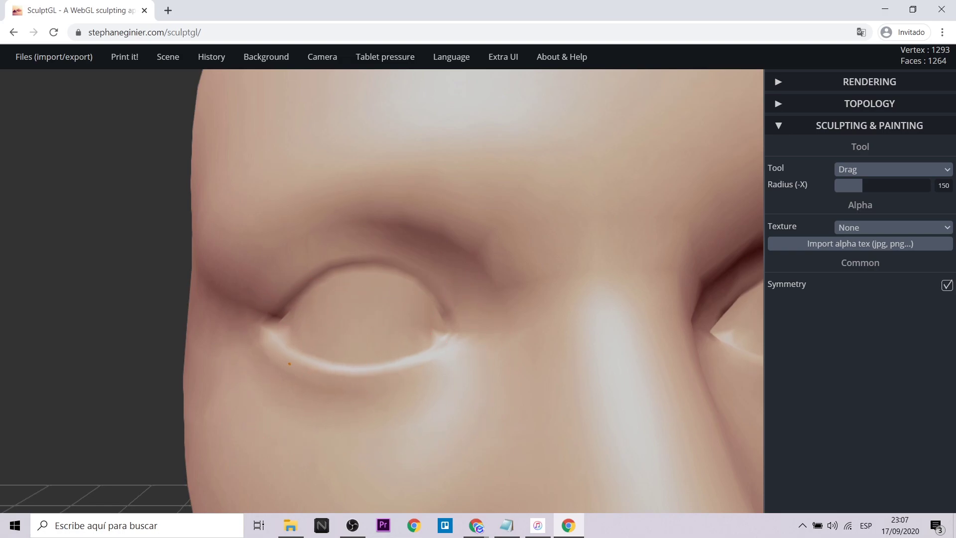
- Arch the upper eyelids higher and pull the lower lids into a deeper curve
scroll(352, 357, down, 3)
scroll(653, 385, down, 2)
scroll(364, 300, up, 4)
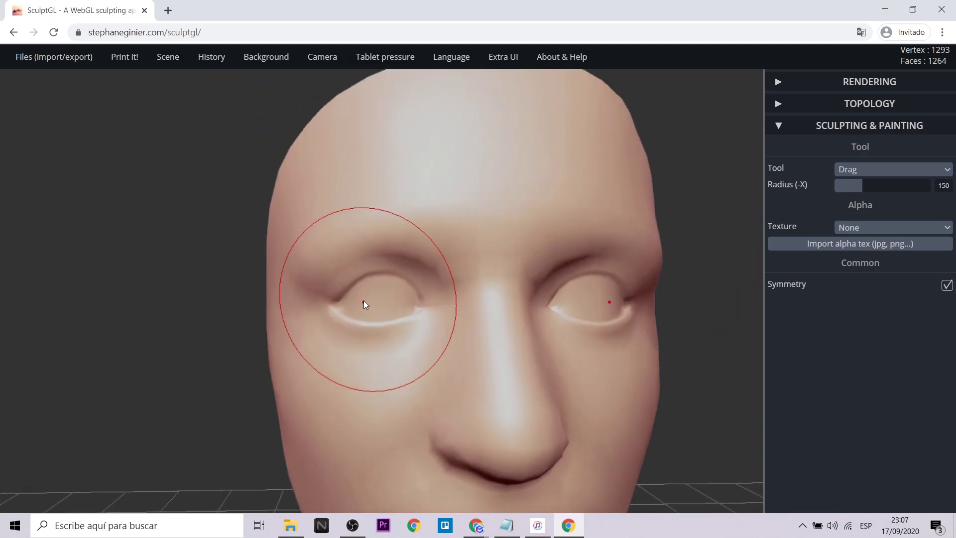
scroll(363, 300, up, 2)
scroll(395, 297, up, 2)
scroll(422, 294, up, 2)
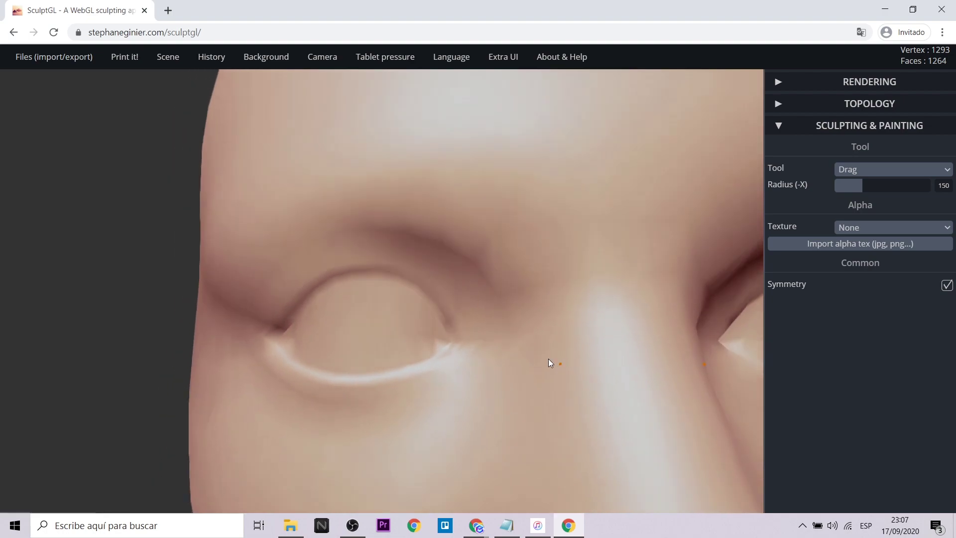
scroll(345, 268, up, 2)
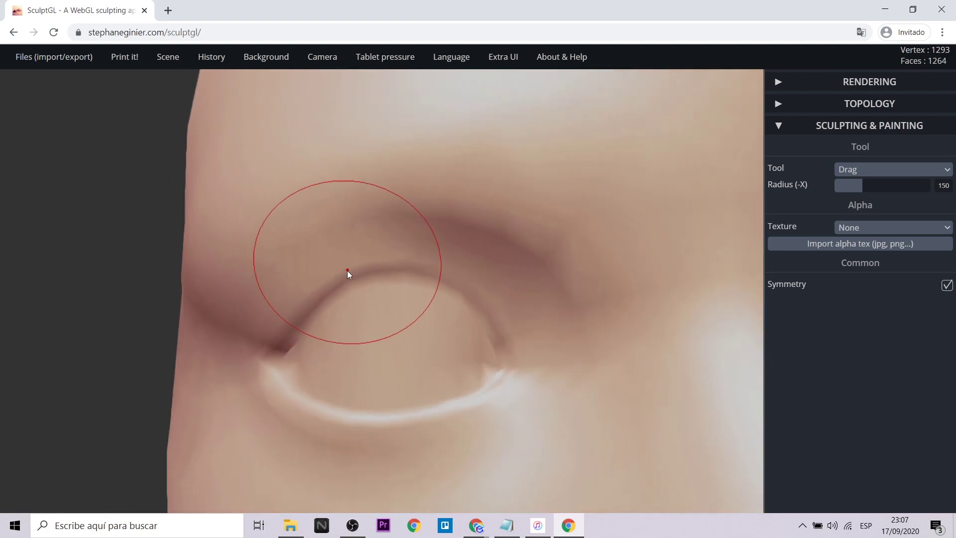
drag(348, 271, 361, 256)
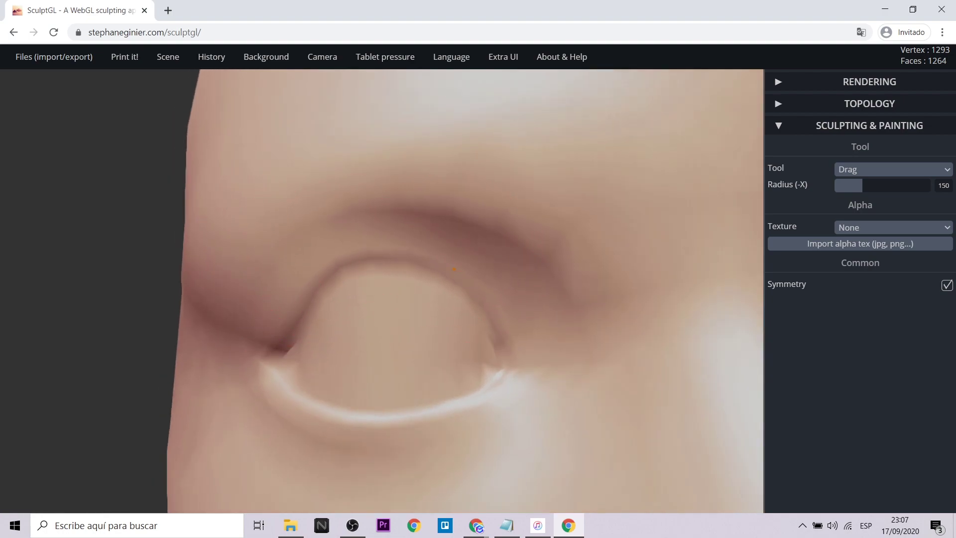
drag(366, 428, 372, 448)
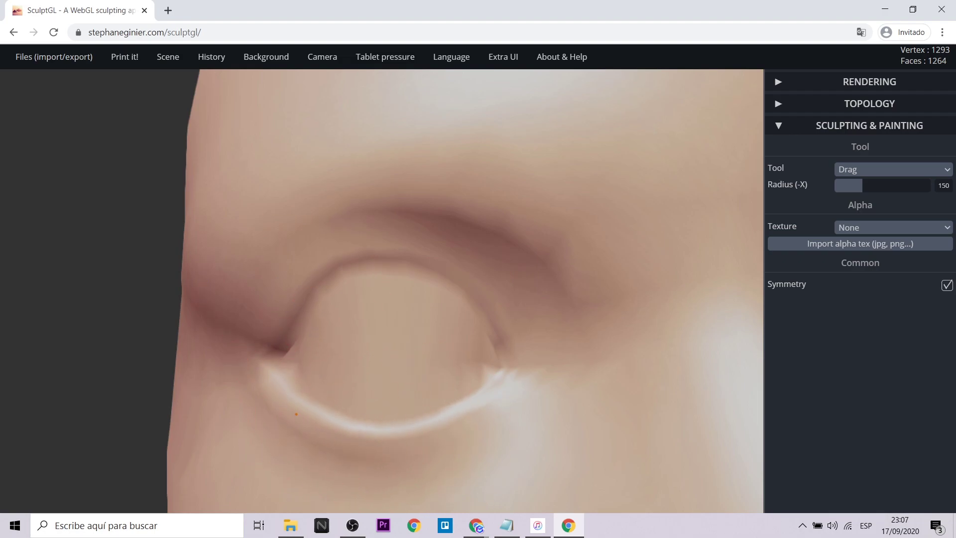
- Reshape the inner corners of the eyes
scroll(375, 384, down, 5)
scroll(561, 432, down, 1)
scroll(387, 329, up, 1)
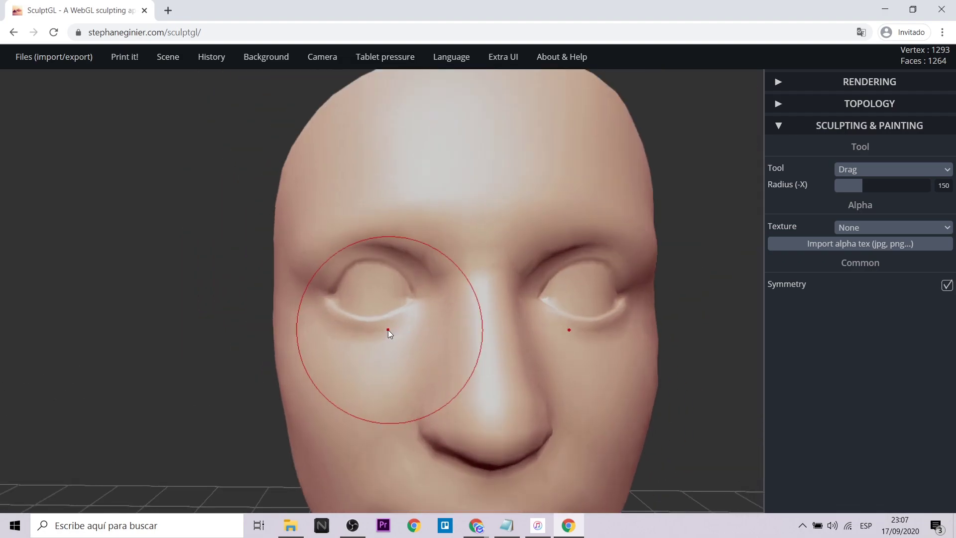
scroll(482, 311, up, 2)
scroll(297, 311, up, 2)
scroll(297, 306, up, 1)
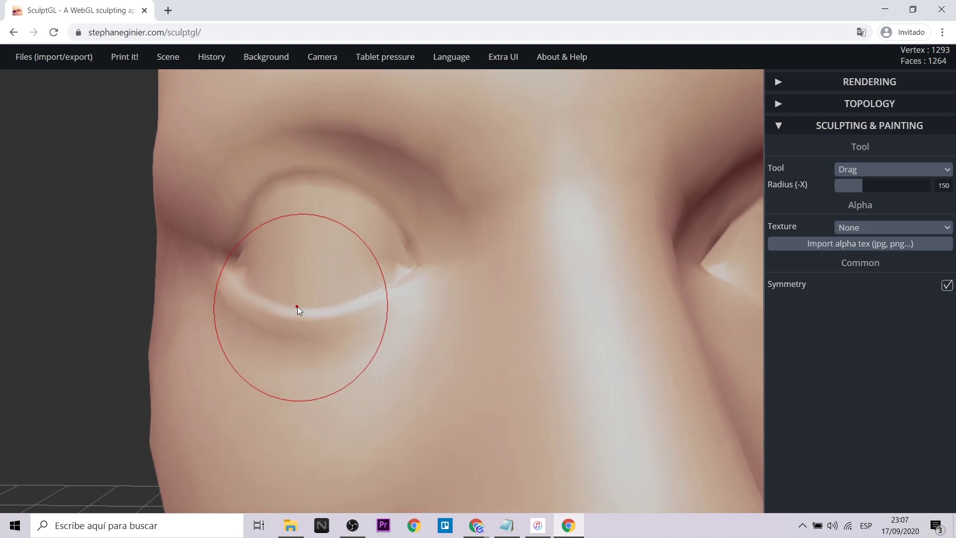
drag(422, 262, 424, 265)
click(424, 268)
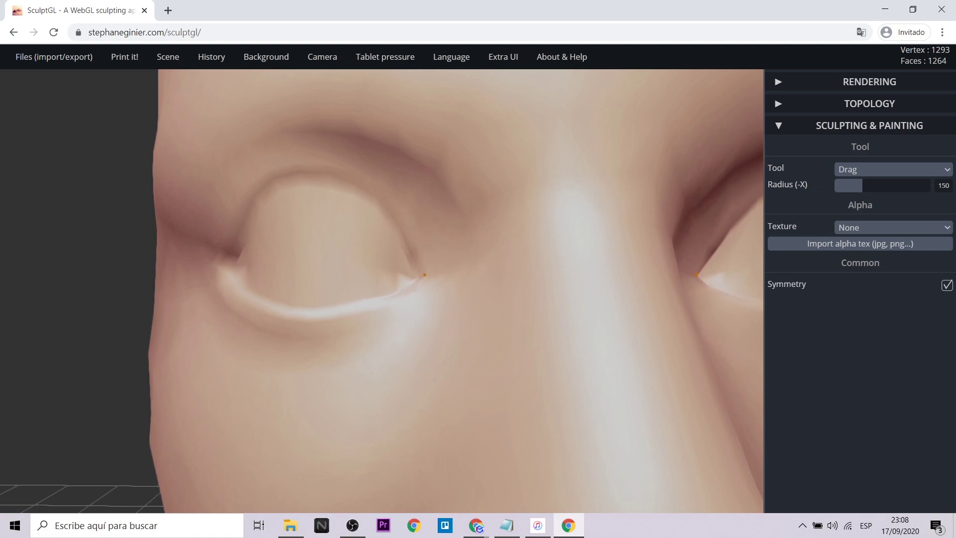
drag(425, 274, 426, 273)
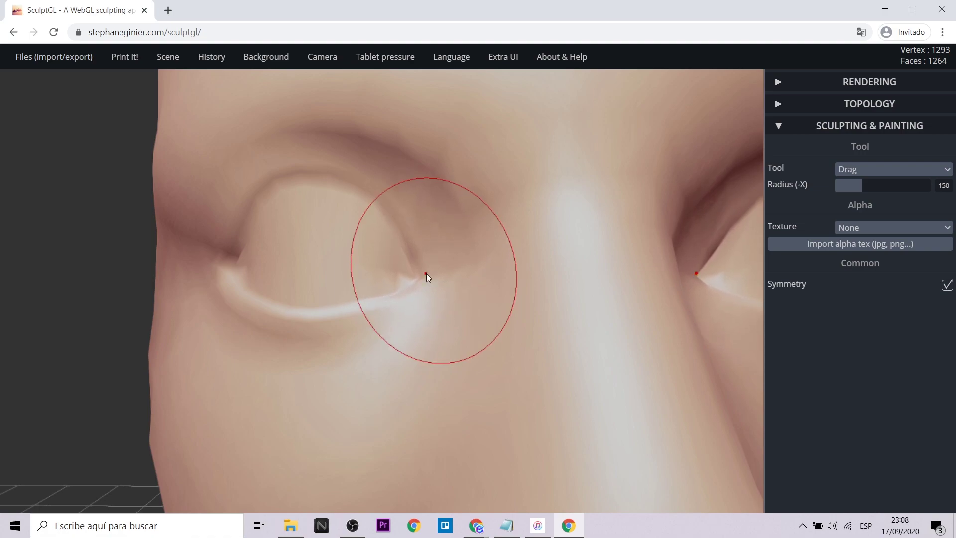
- Pull the eye corners outward, lower the lower lids, and drop the outer corners
scroll(426, 273, down, 3)
scroll(443, 261, down, 3)
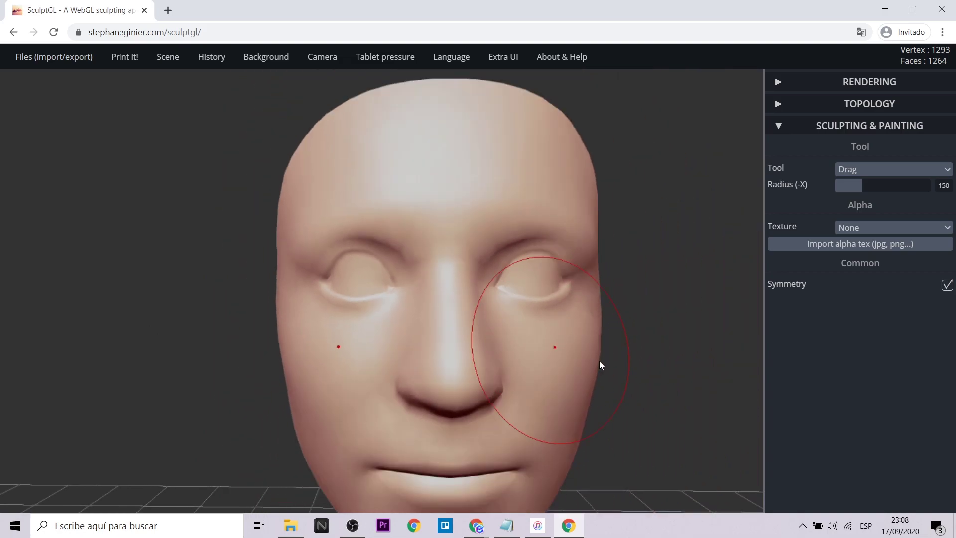
scroll(600, 360, up, 2)
scroll(622, 350, up, 4)
drag(288, 259, 297, 239)
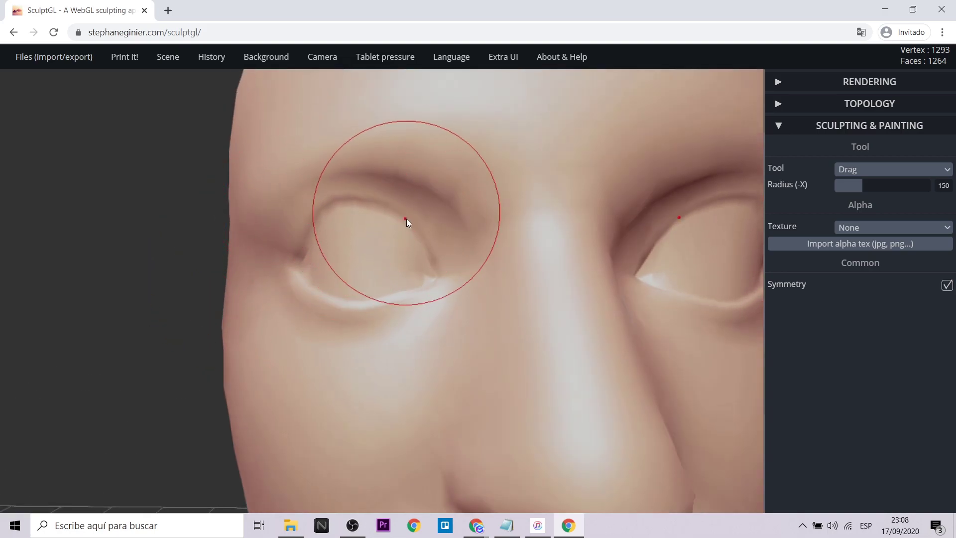
drag(393, 306, 394, 313)
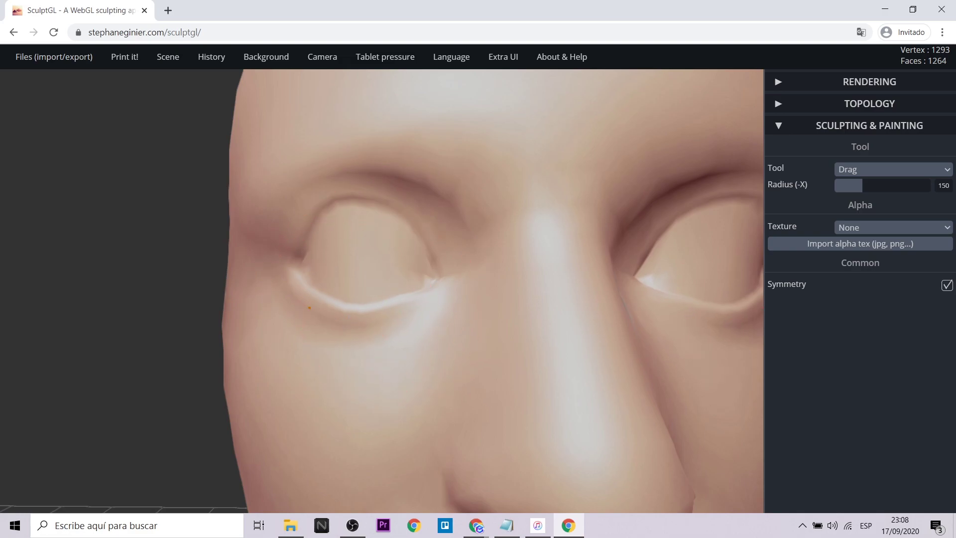
scroll(602, 362, down, 5)
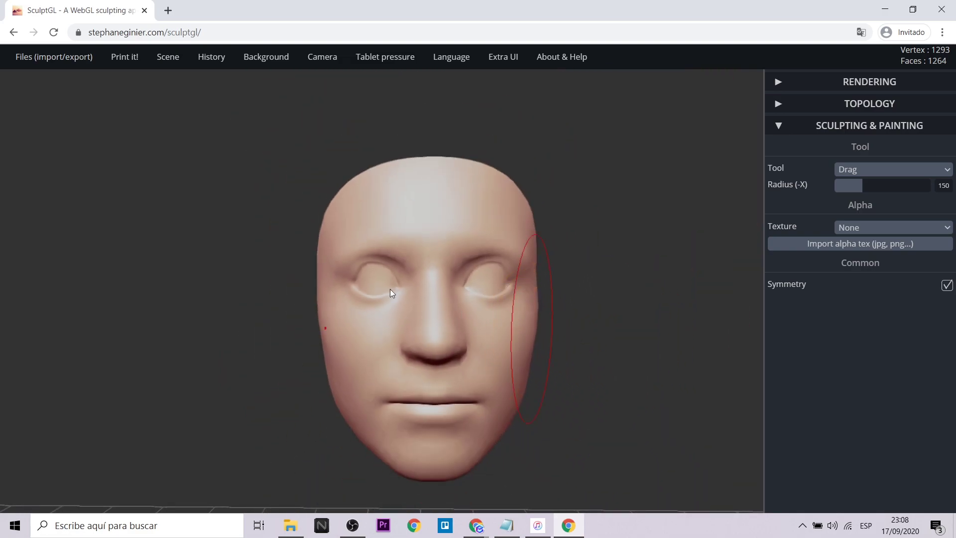
scroll(390, 292, up, 3)
scroll(399, 320, up, 2)
drag(387, 232, 327, 248)
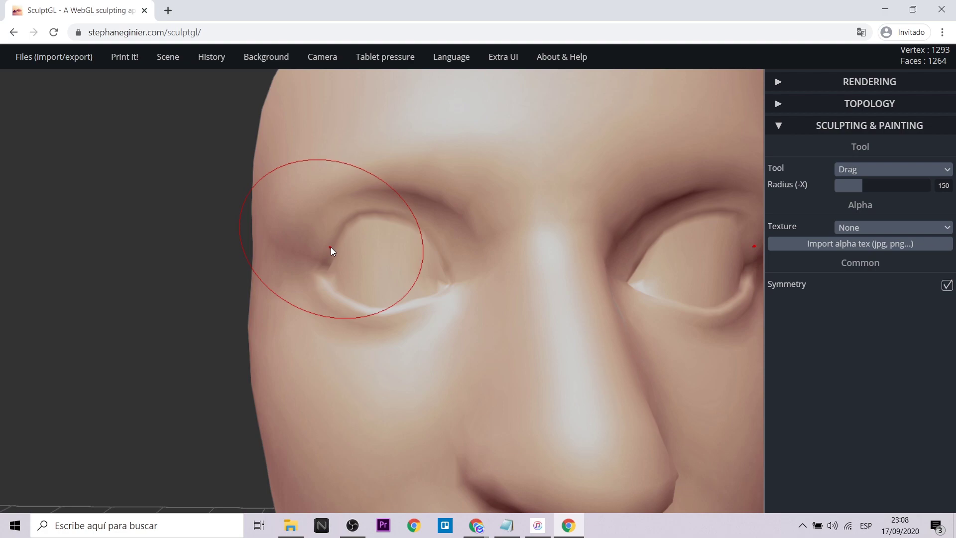
scroll(710, 375, down, 5)
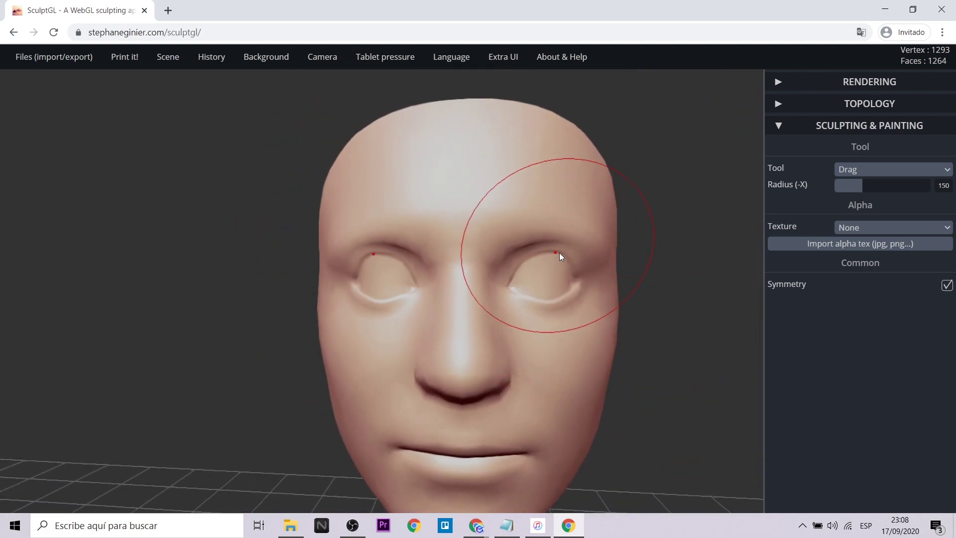
scroll(310, 266, up, 2)
drag(669, 250, 677, 267)
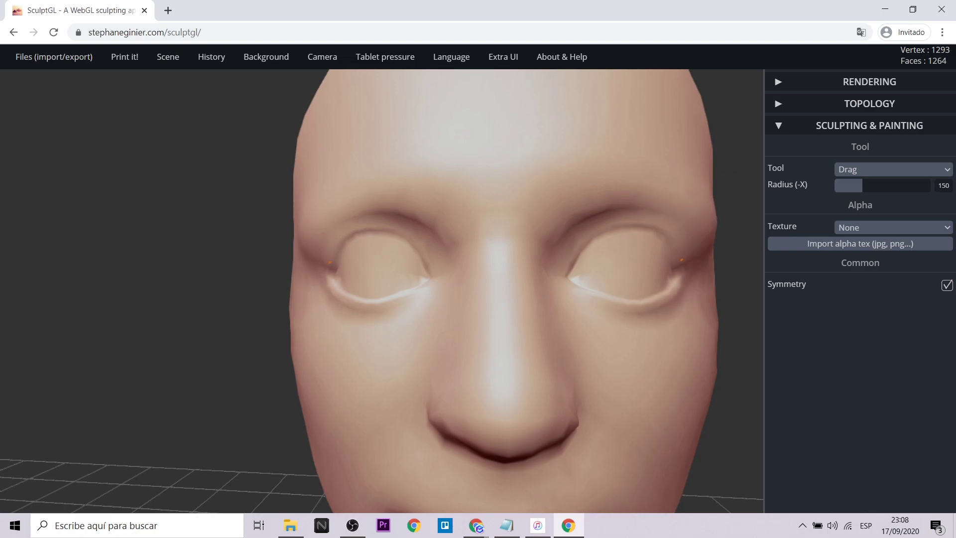
- Orbit to check the head's side, then try a chin pull and undo it
scroll(656, 326, down, 4)
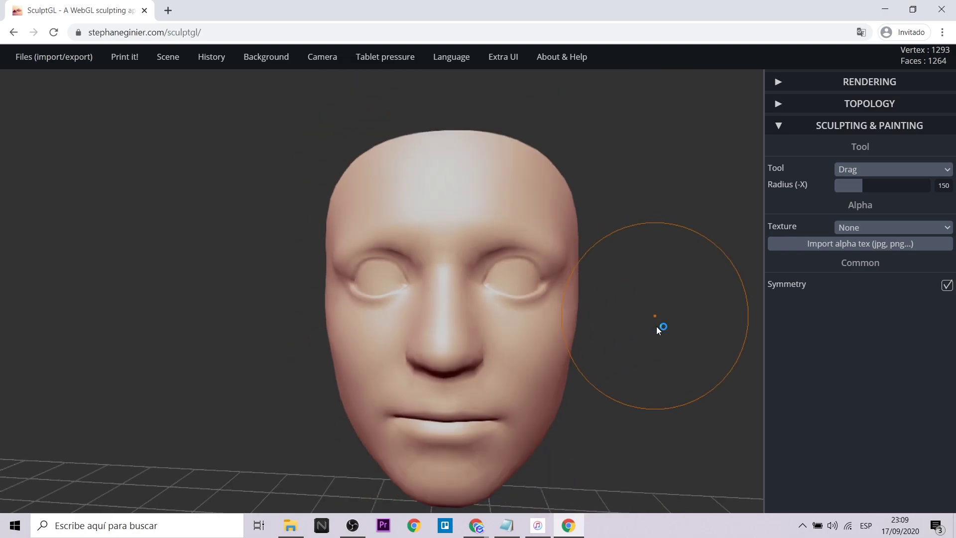
mouse_move(656, 327)
mouse_down()
mouse_move(560, 305)
mouse_move(462, 340)
mouse_move(384, 339)
mouse_up()
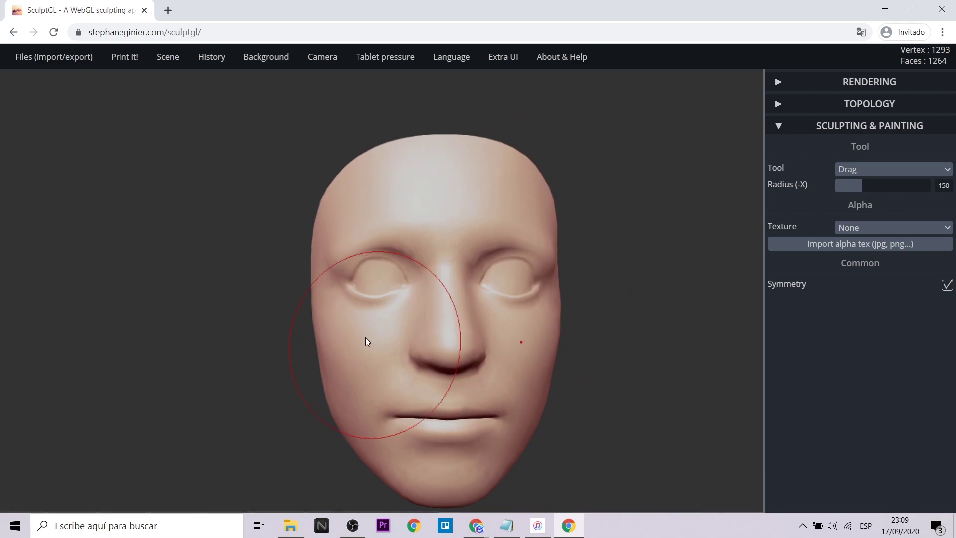
scroll(354, 258, up, 3)
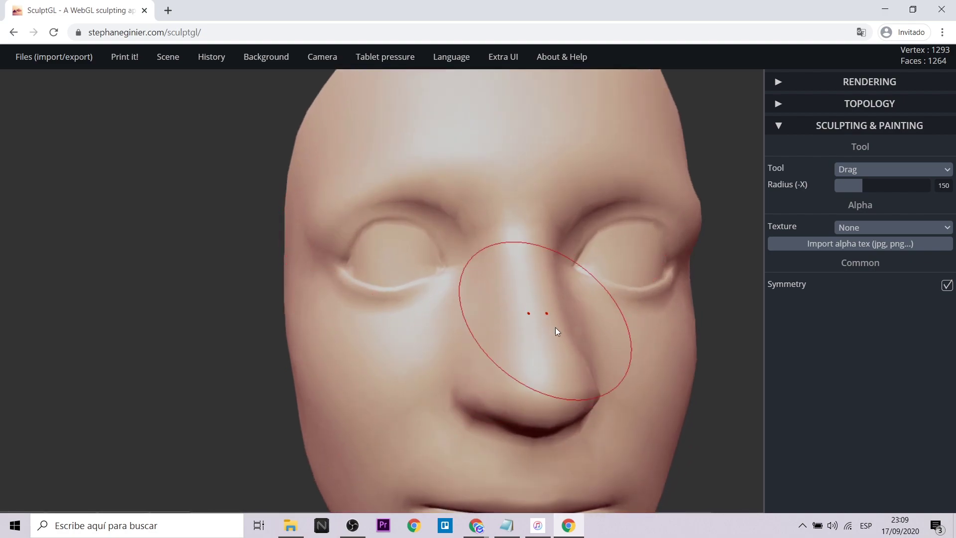
scroll(575, 371, down, 4)
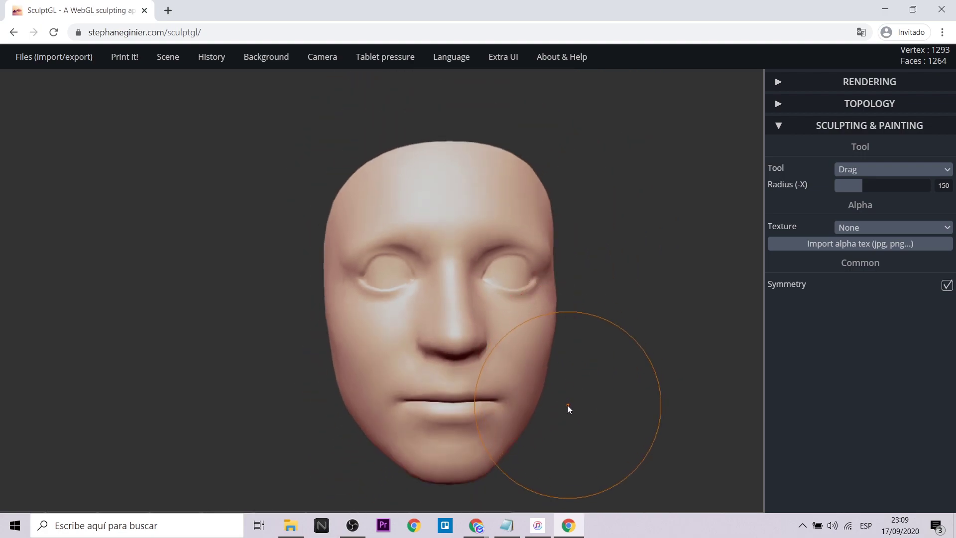
scroll(556, 378, down, 2)
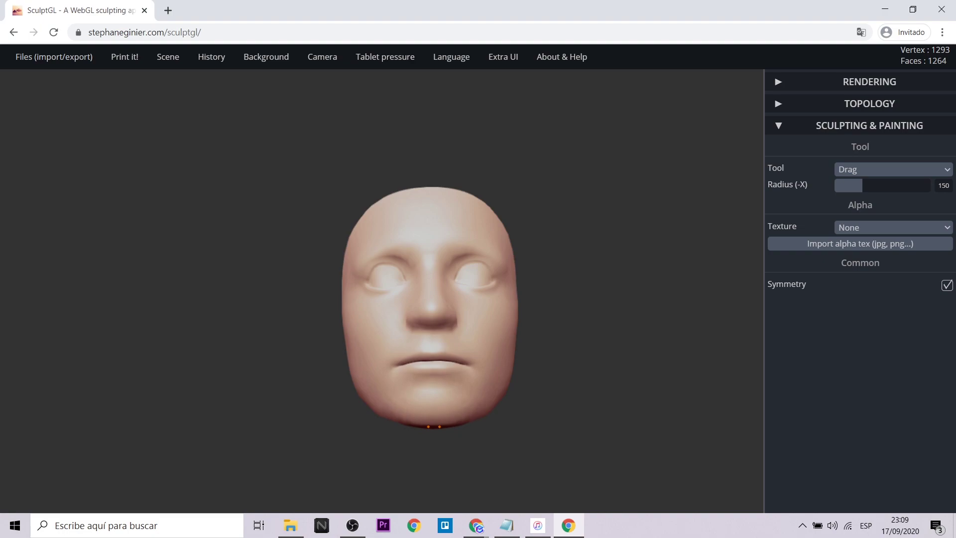
drag(434, 427, 434, 430)
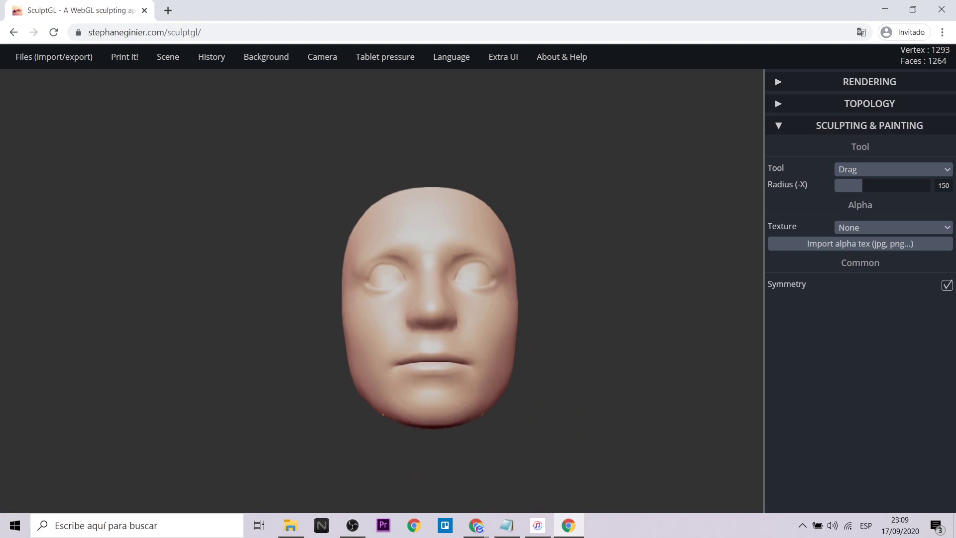
key(ctrl+z)
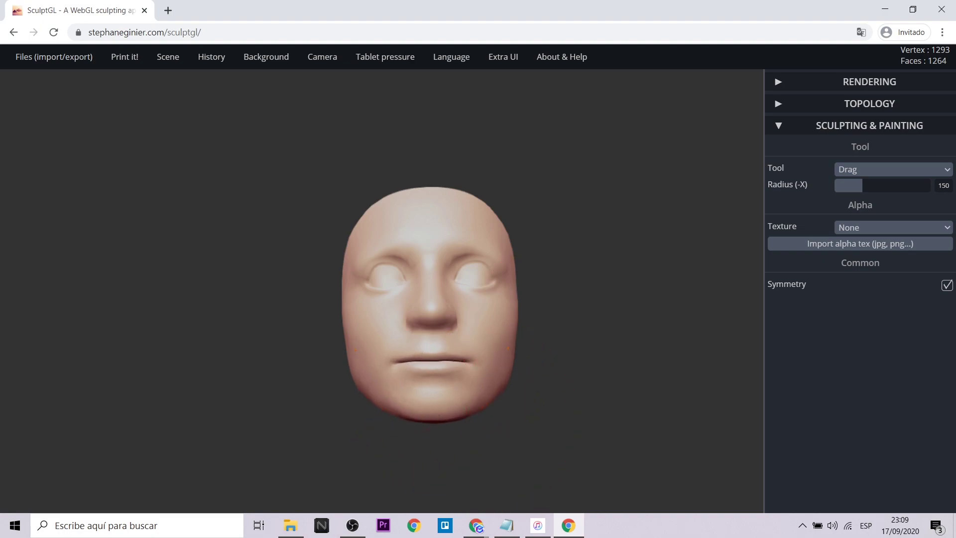
key(ctrl+z)
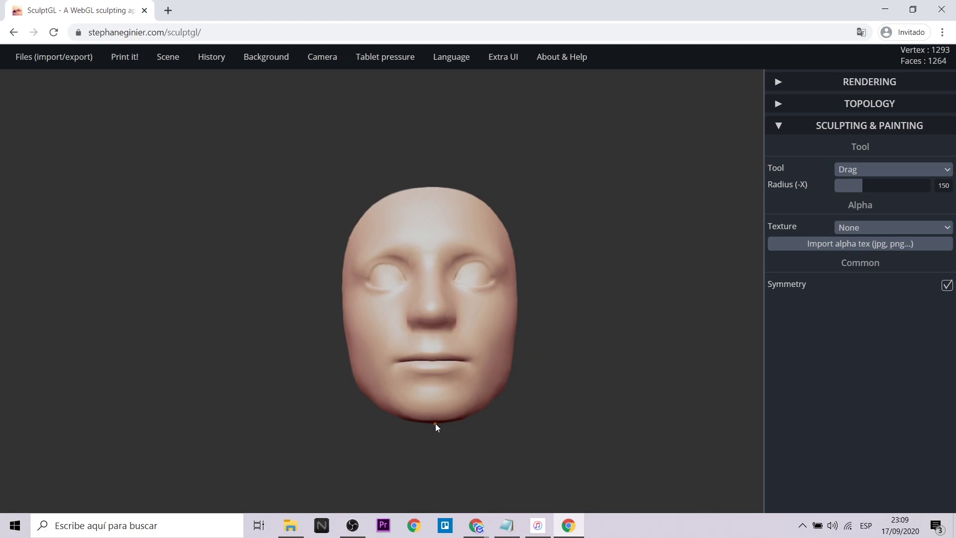
- Push the chin up and reshape the jaw higher so it looks rounder
drag(435, 424, 434, 415)
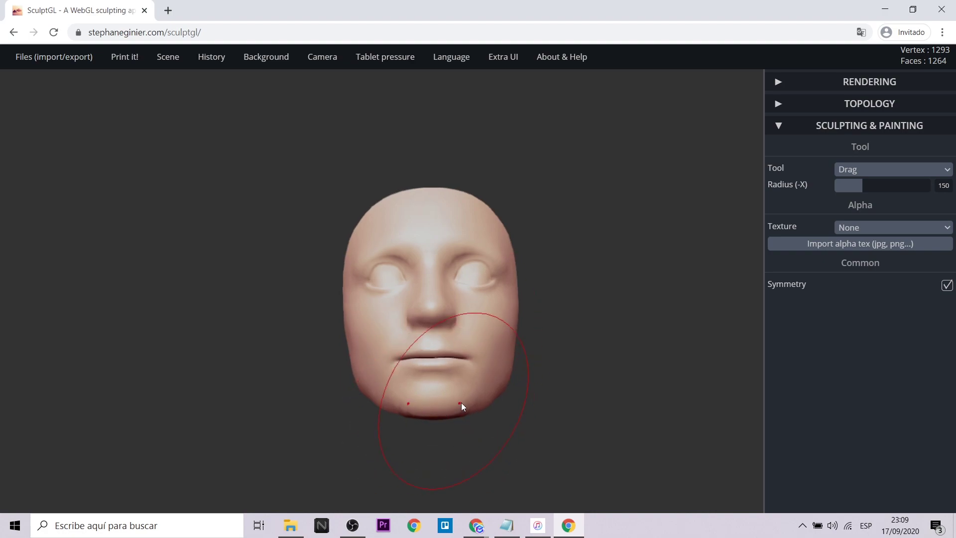
scroll(378, 368, up, 3)
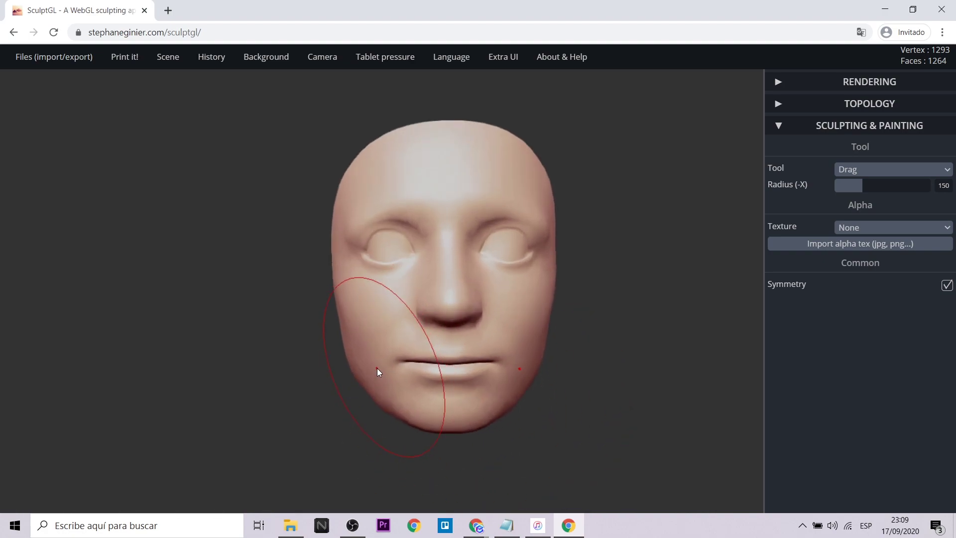
drag(398, 416, 398, 406)
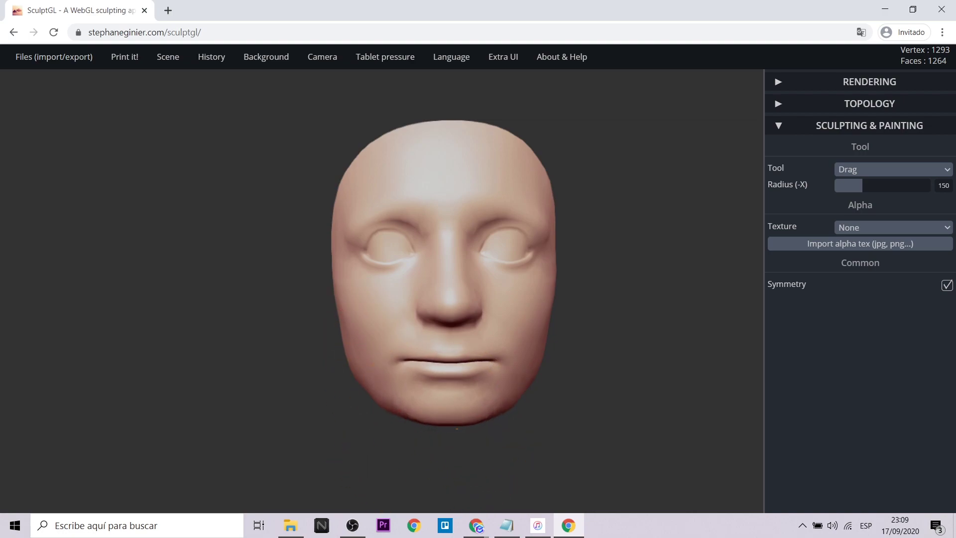
drag(457, 428, 456, 432)
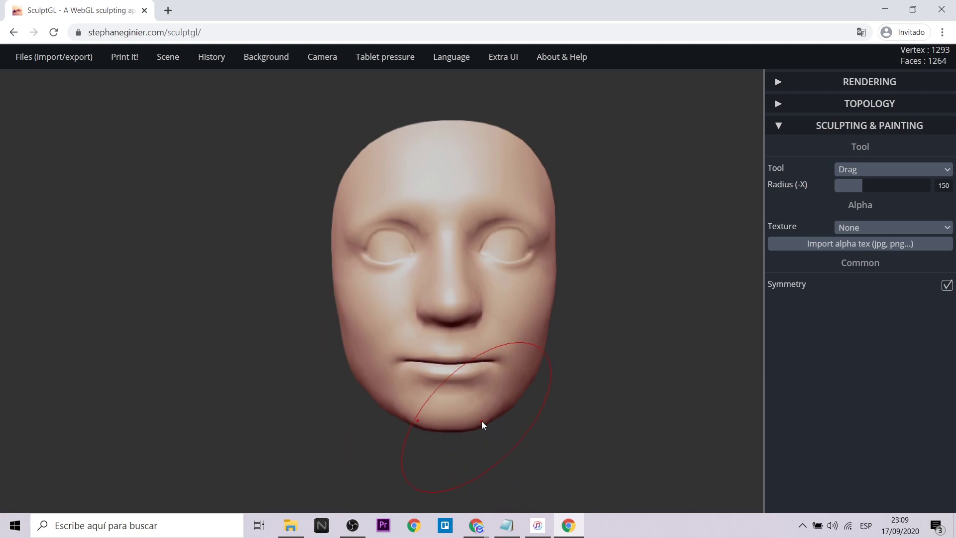
drag(418, 424, 418, 423)
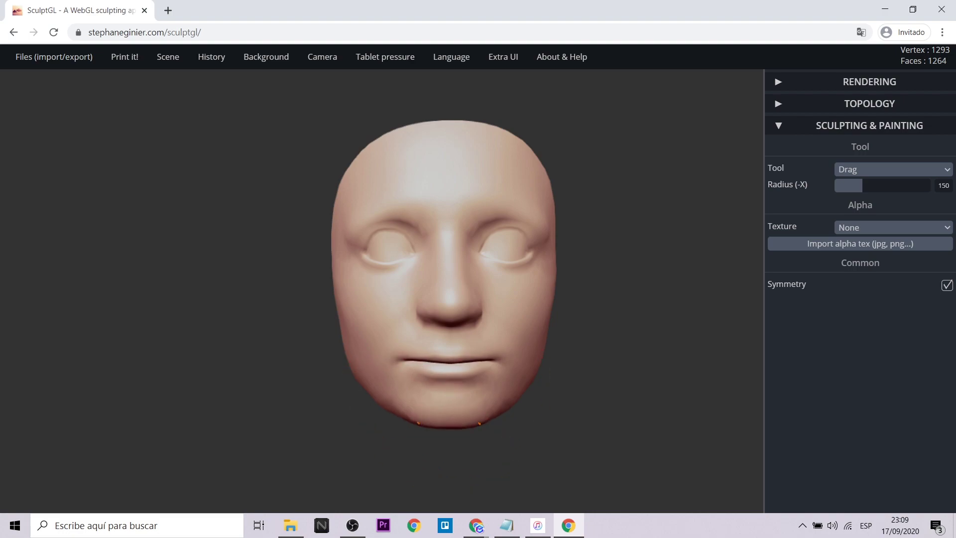
- Touch up the lips, then export the mesh as yourMesh.obj and show it in its folder
drag(437, 367, 437, 363)
mouse_move(606, 401)
mouse_down()
mouse_move(567, 411)
mouse_move(619, 400)
mouse_move(606, 404)
mouse_up()
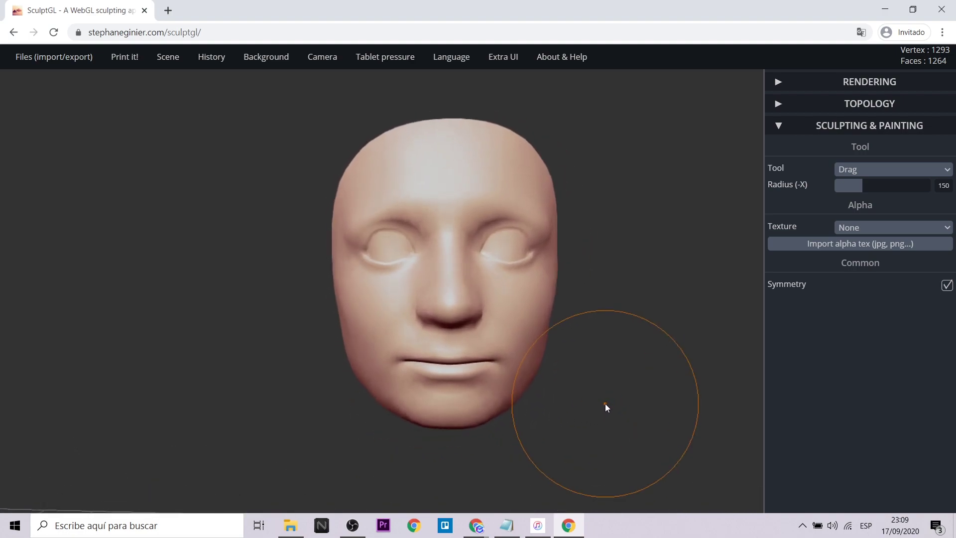
mouse_move(54, 57)
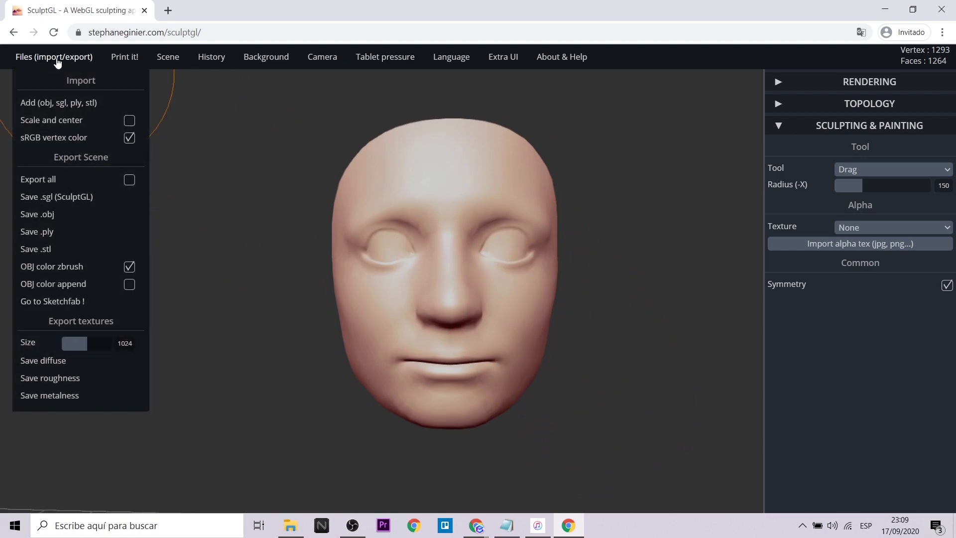
click(52, 218)
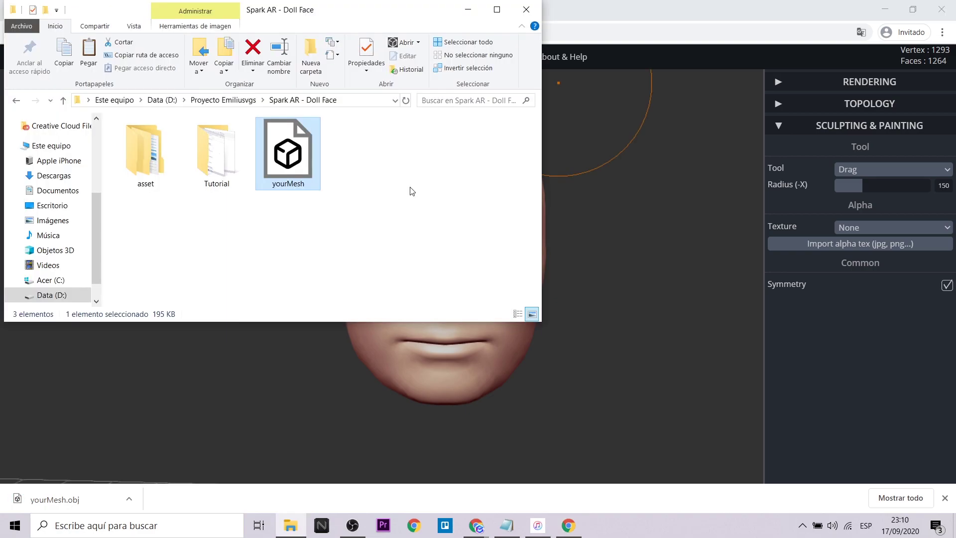
click(412, 192)
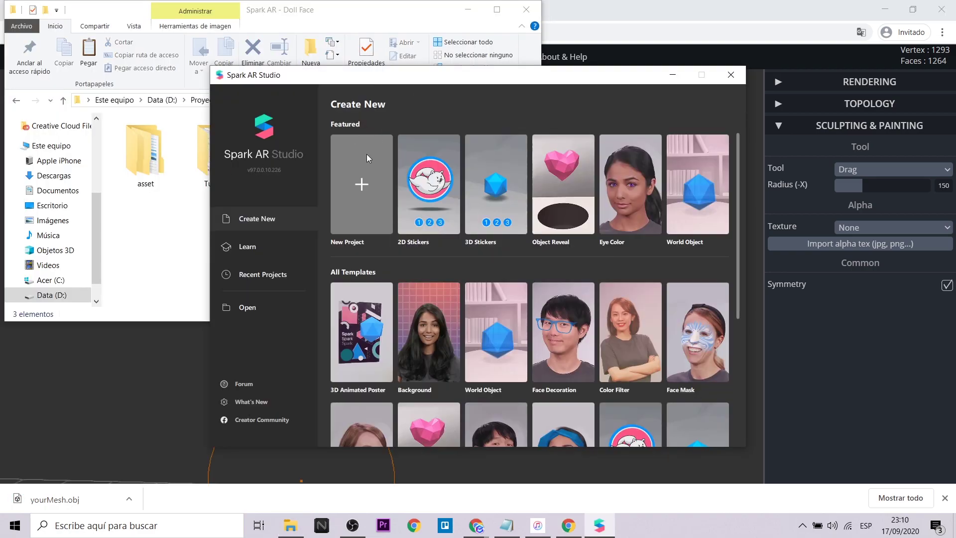
- Create a new blank project and drag yourMesh.obj into its Assets panel
click(367, 156)
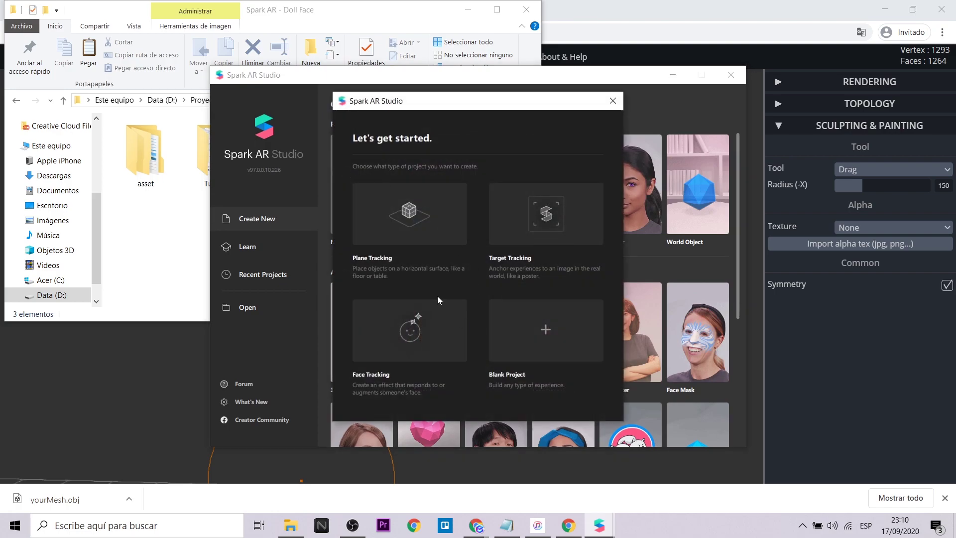
click(525, 325)
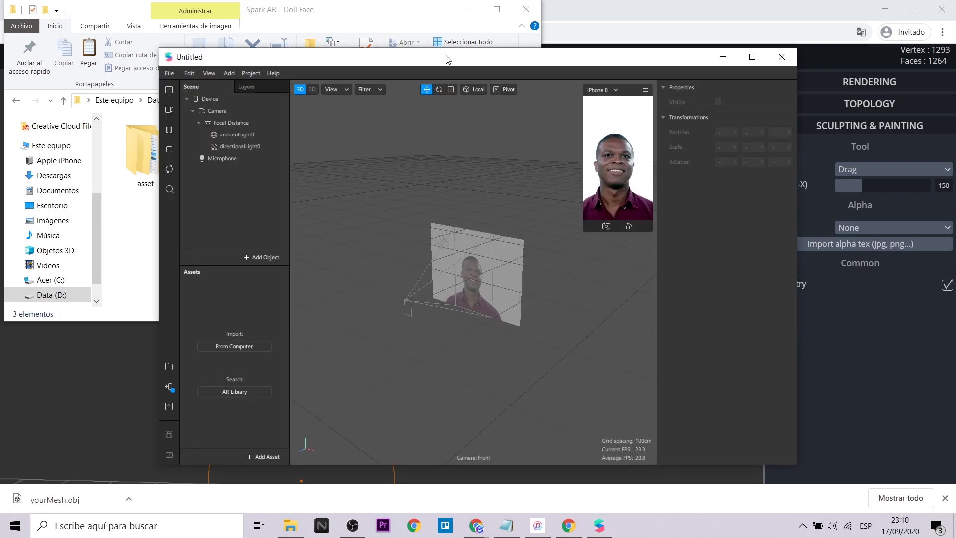
drag(447, 60, 657, 59)
drag(288, 154, 461, 340)
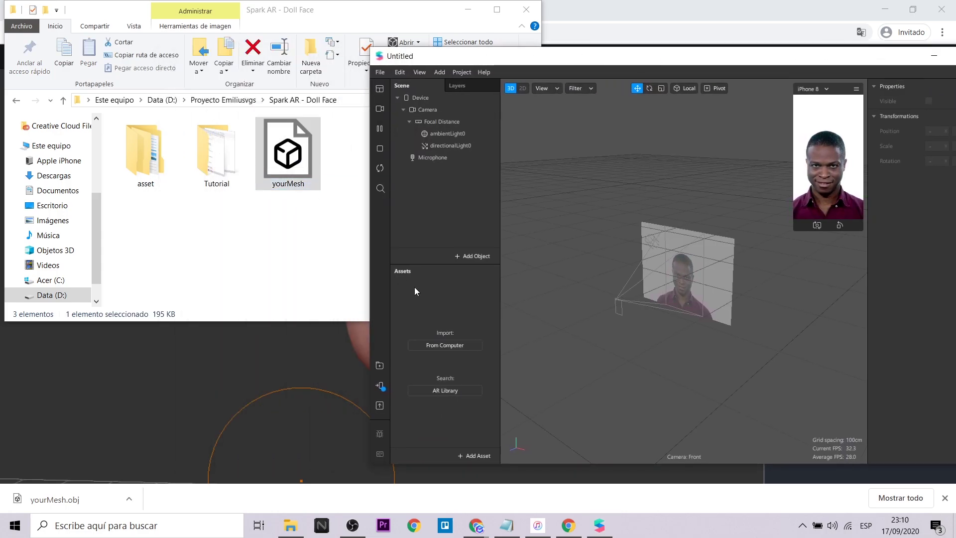
- Maximize the project window and insert a face-tracked Face Mesh into the scene
double_click(634, 56)
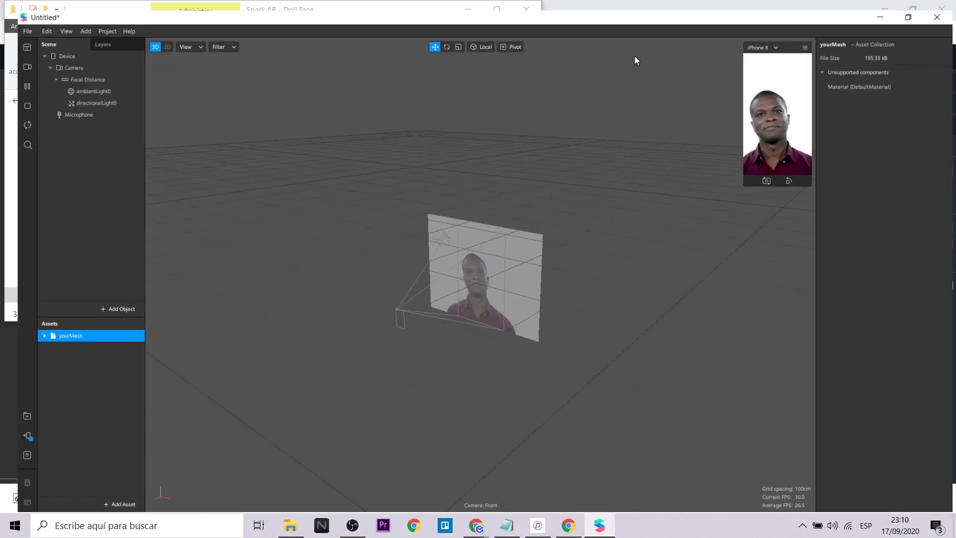
click(95, 303)
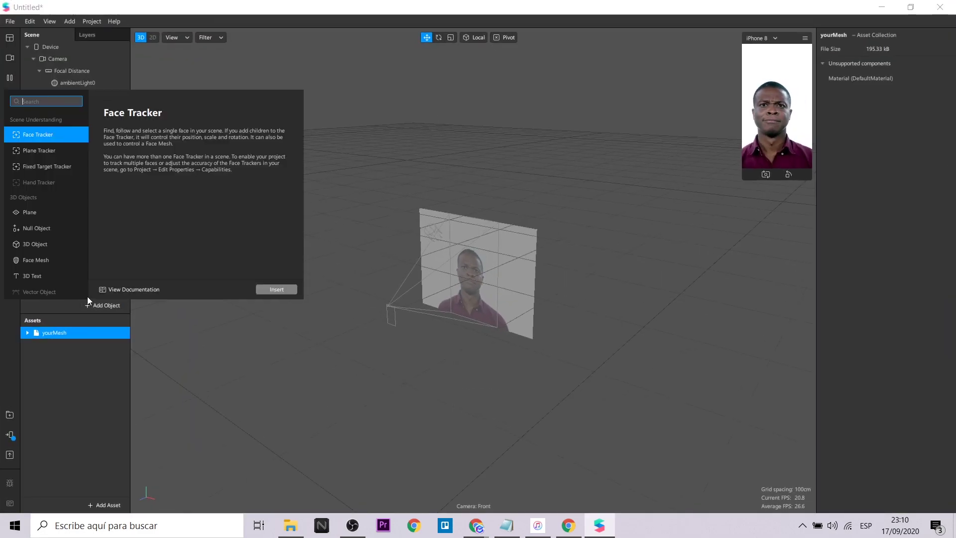
text(face)
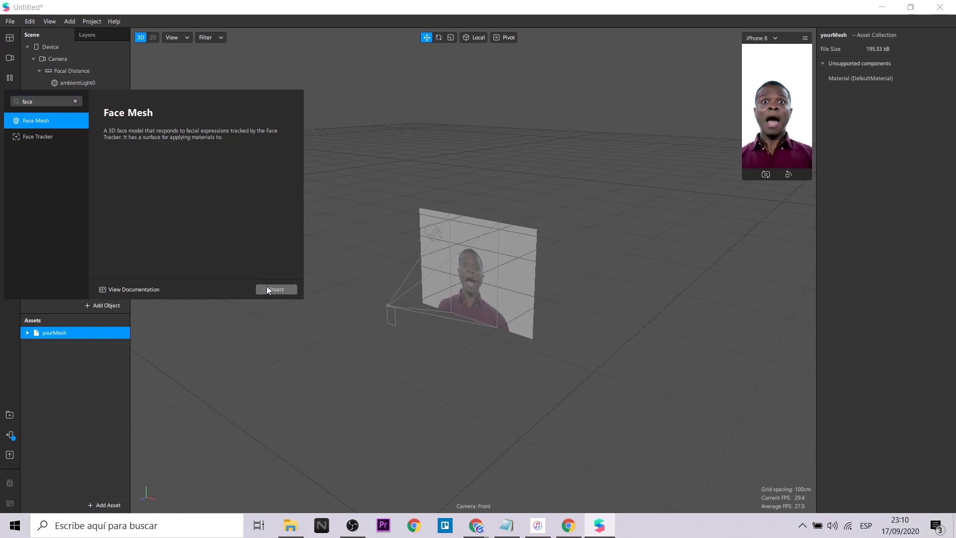
click(268, 288)
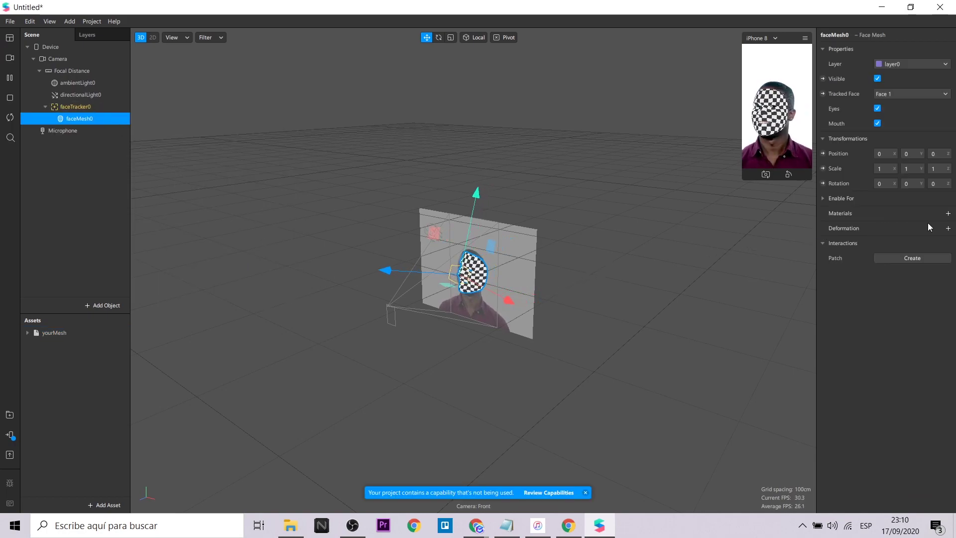
- Set yourMesh as the face mesh's deformation morph and enlarge the simulator preview
click(948, 228)
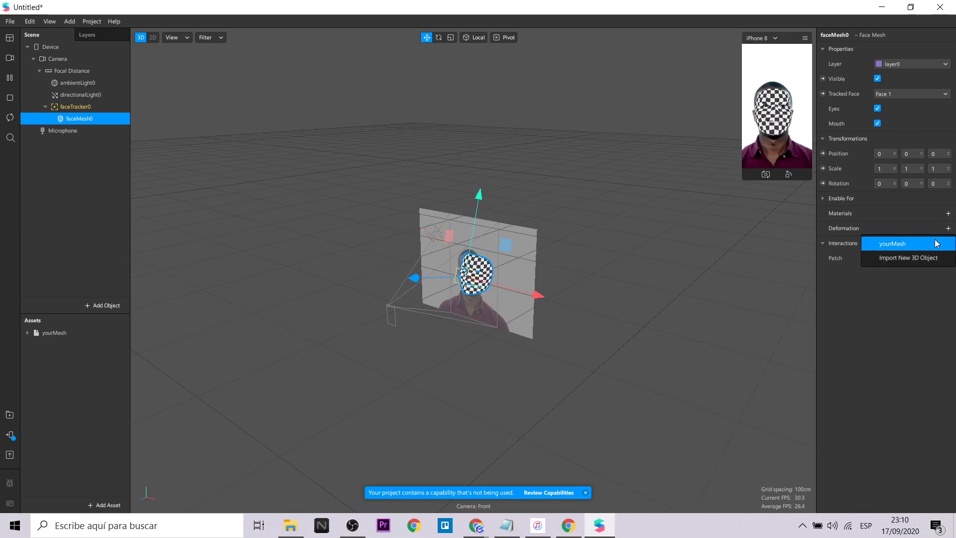
click(932, 243)
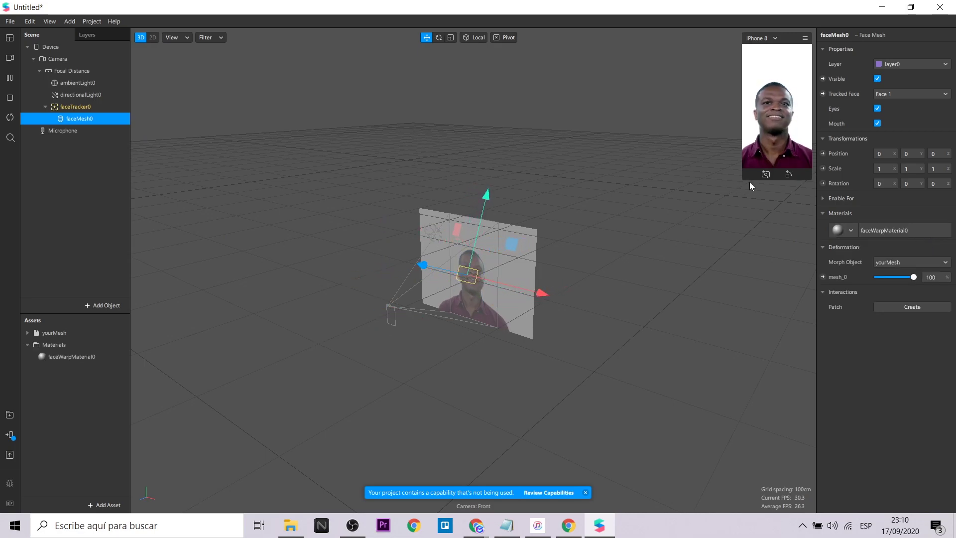
drag(745, 189, 633, 333)
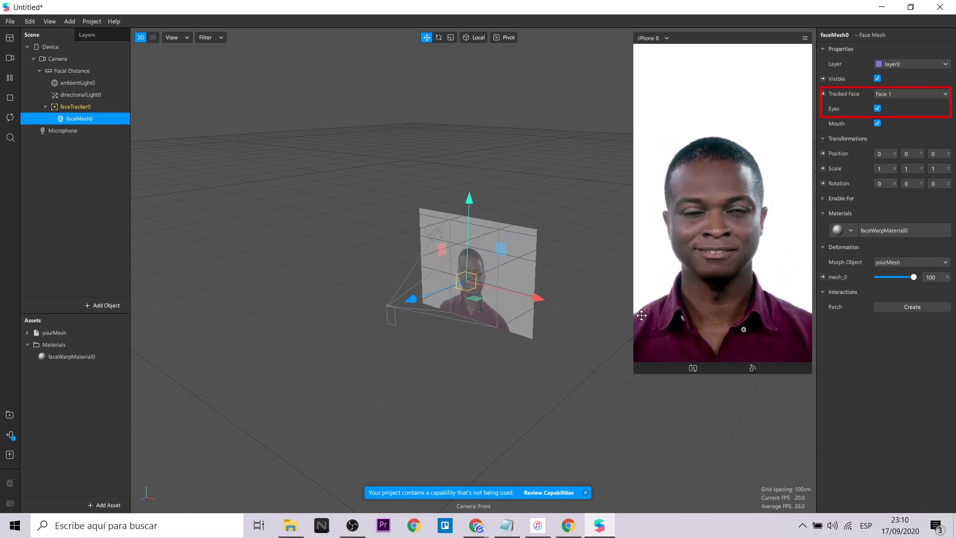
- Switch off the Eyes option on faceMesh0, then select faceTracker0
click(877, 108)
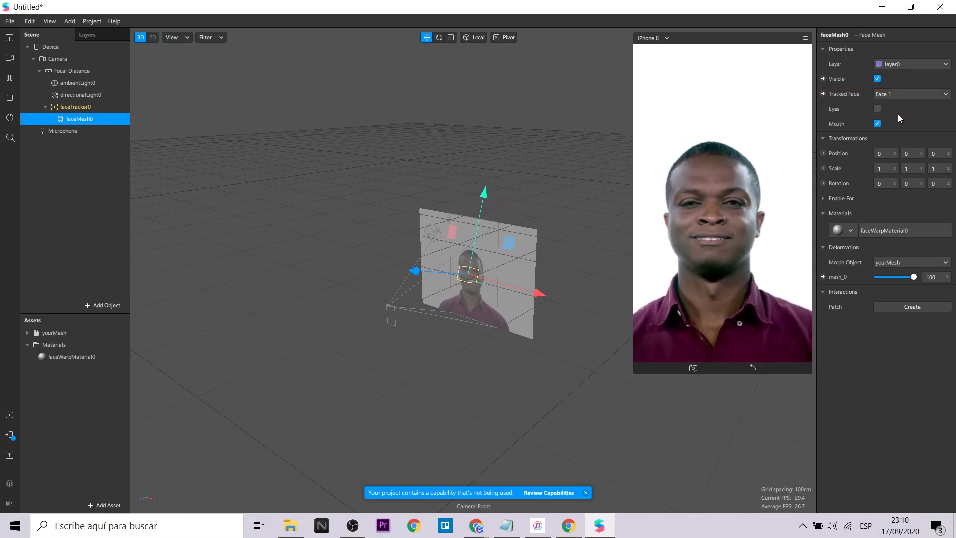
click(96, 106)
- Add faceMesh1 under faceTracker0 with a new material0 using the Retouching shader
right_click(97, 106)
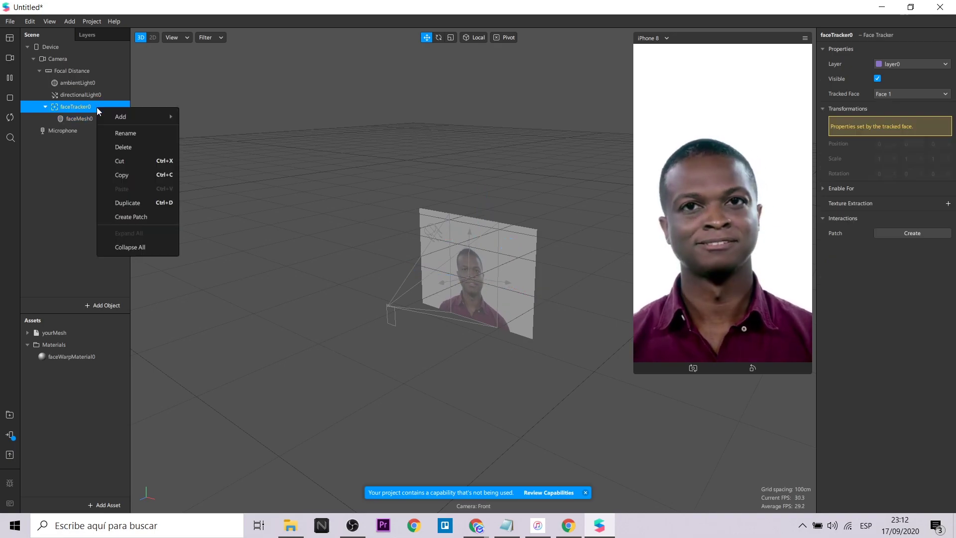
click(237, 214)
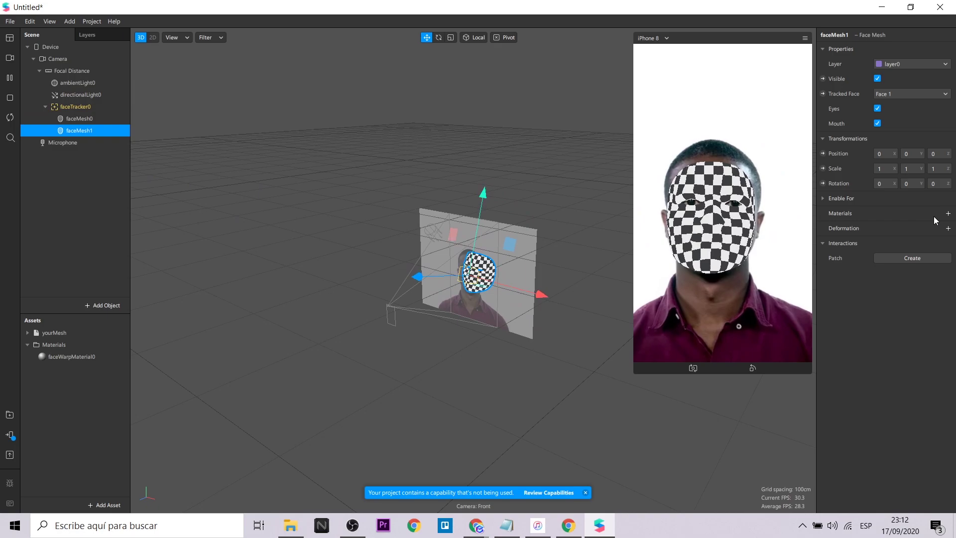
click(948, 215)
click(917, 260)
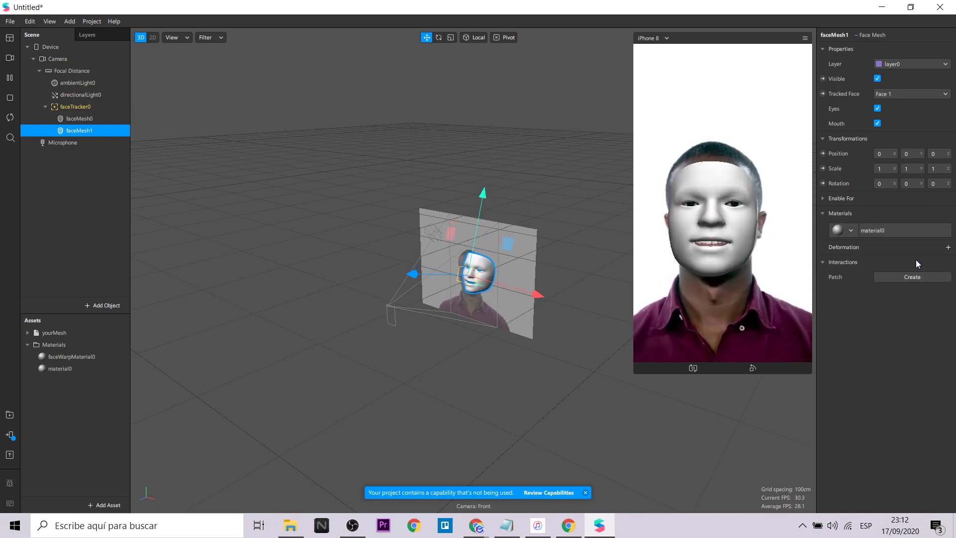
click(66, 370)
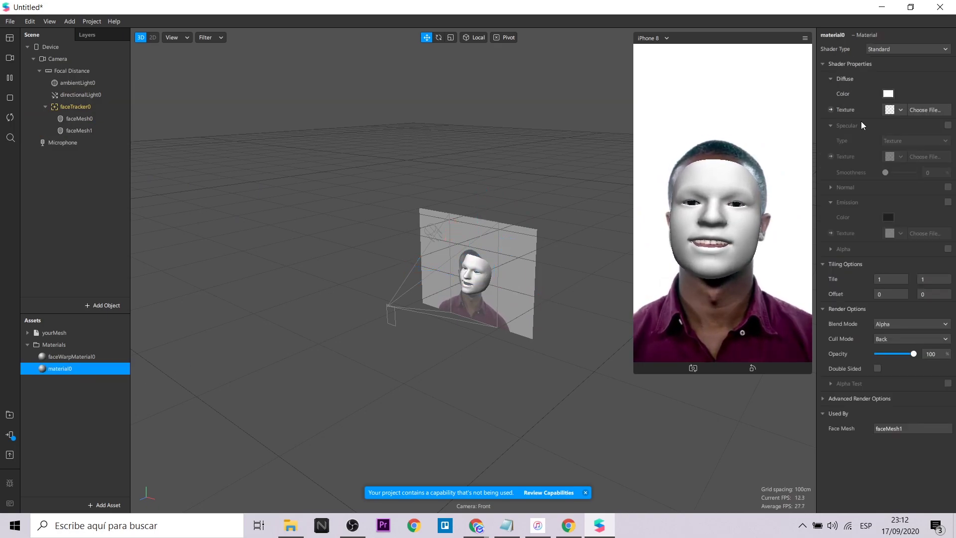
click(894, 49)
click(907, 111)
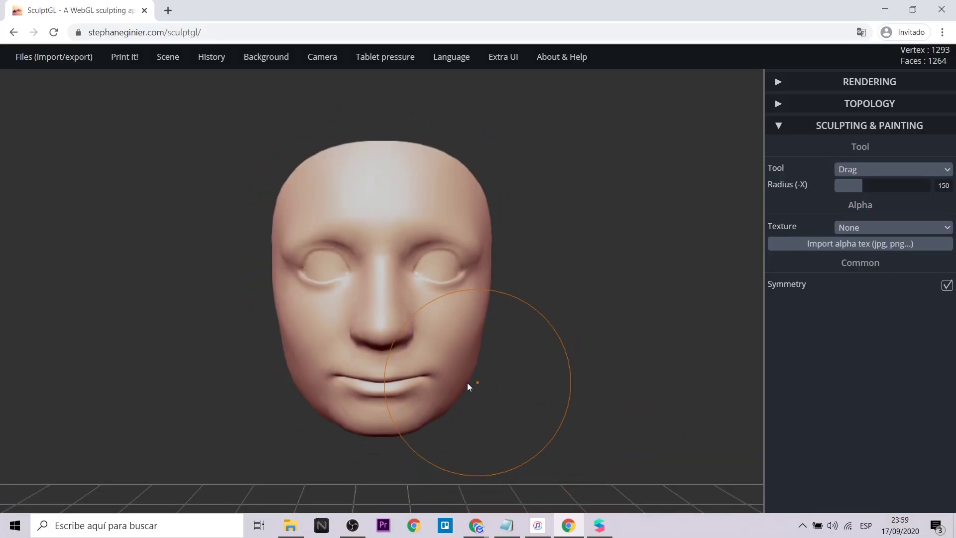
- Zoom and orbit the sculpted face through profile, three-quarter, top and frontal views
scroll(407, 400, up, 2)
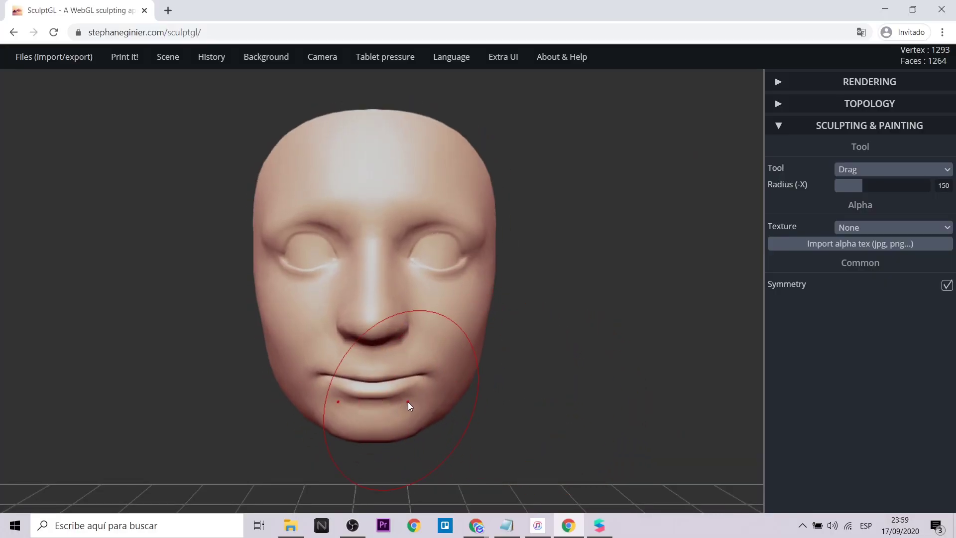
scroll(407, 396, up, 2)
scroll(407, 379, up, 2)
scroll(406, 368, up, 2)
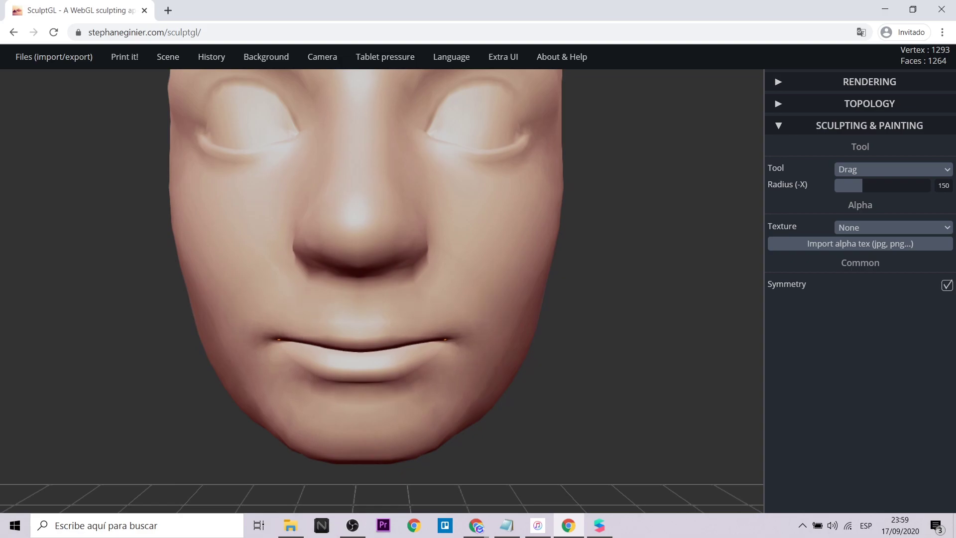
scroll(466, 336, down, 1)
scroll(498, 344, down, 1)
scroll(482, 308, up, 2)
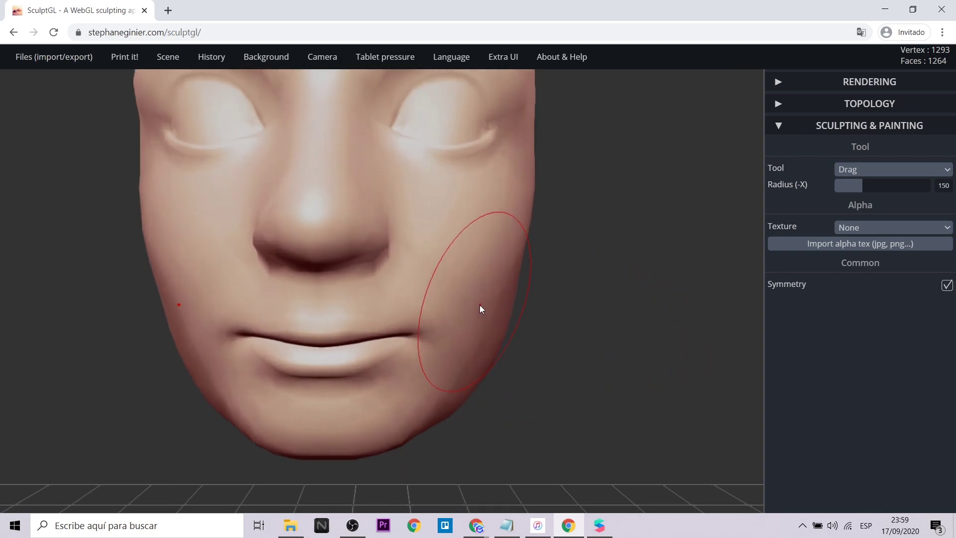
scroll(480, 305, down, 2)
mouse_move(377, 269)
right_down()
mouse_move(467, 383)
mouse_move(413, 405)
mouse_move(315, 252)
right_up()
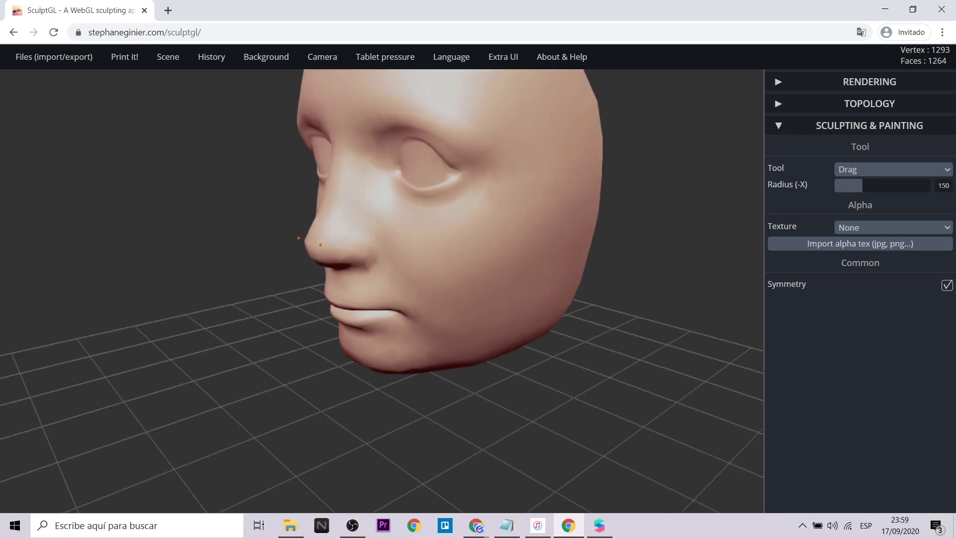
right_drag(225, 312, 575, 292)
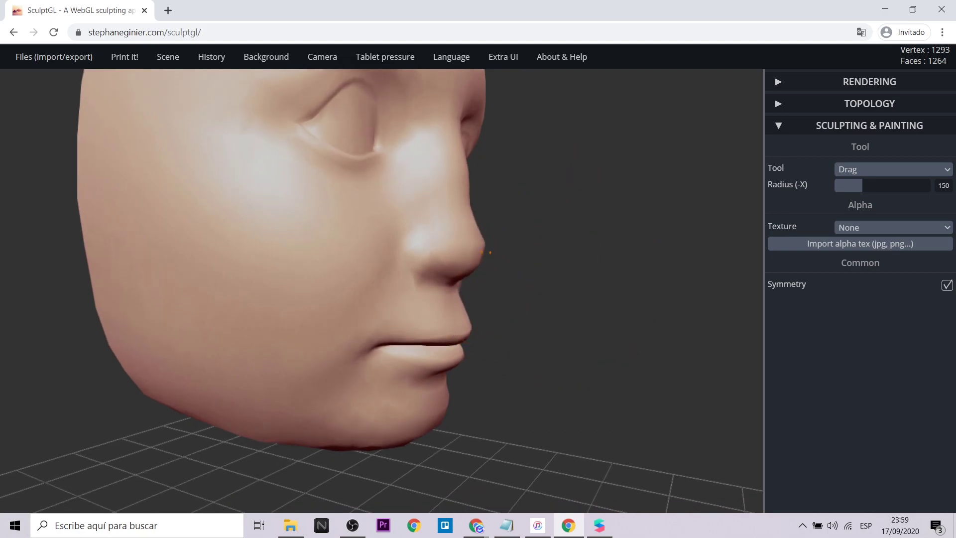
mouse_move(490, 252)
right_down()
mouse_move(411, 320)
mouse_move(249, 348)
mouse_move(185, 318)
mouse_move(448, 314)
right_up()
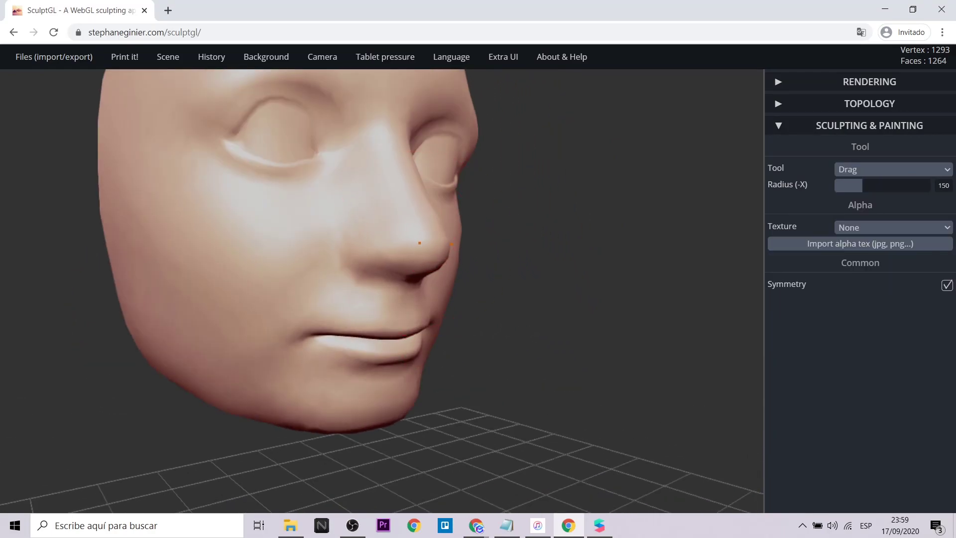
right_drag(498, 299, 443, 301)
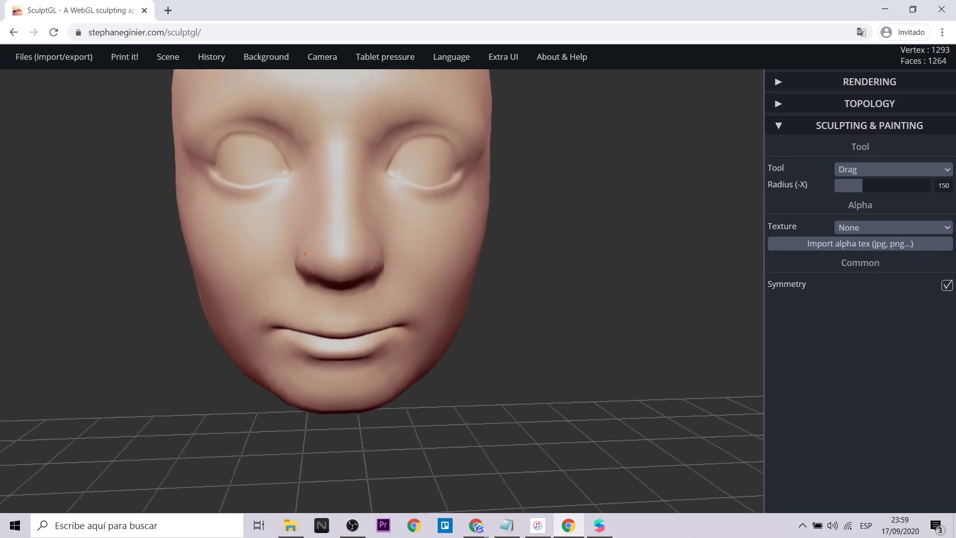
right_drag(497, 318, 437, 371)
mouse_move(300, 268)
right_down()
mouse_move(294, 320)
mouse_move(382, 248)
right_up()
right_drag(441, 293, 406, 319)
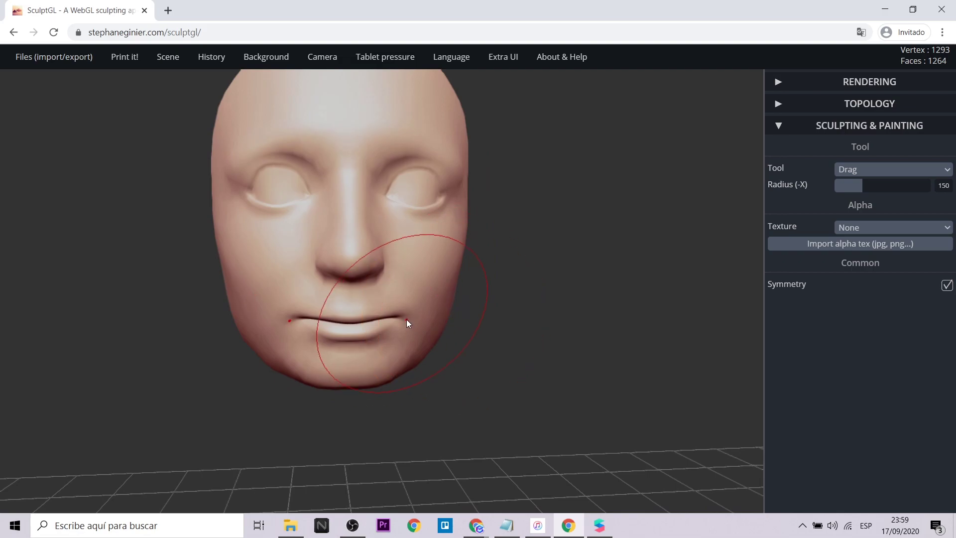
- Export the sculpted face from SculptGL as an OBJ file
key(ctrl)
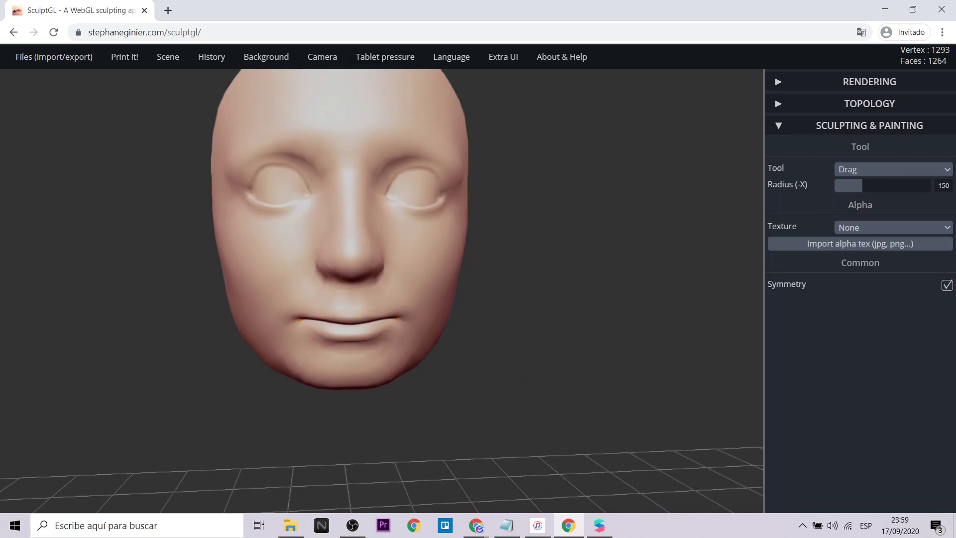
scroll(497, 333, down, 3)
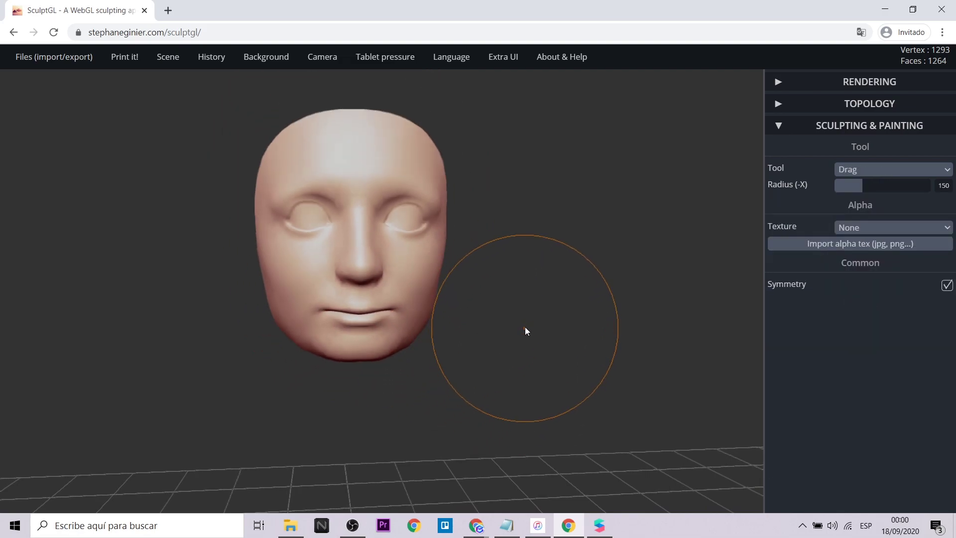
click(45, 55)
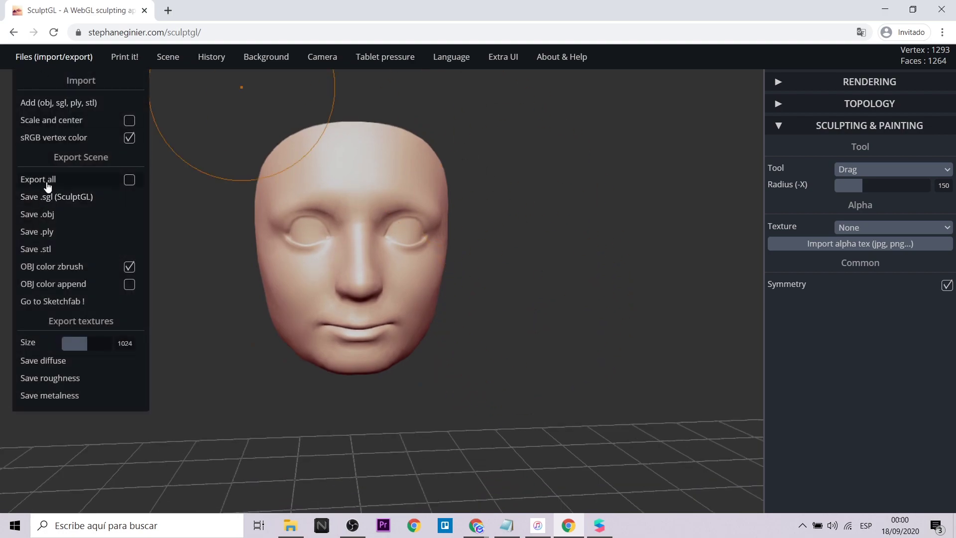
click(35, 215)
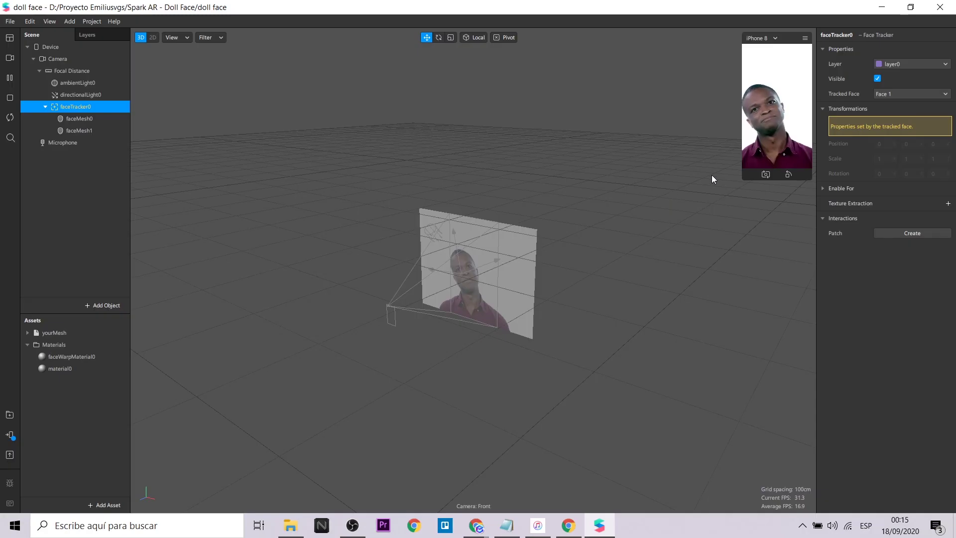
- Widen the simulator preview and import yourMesh1 from the computer
drag(742, 209, 623, 256)
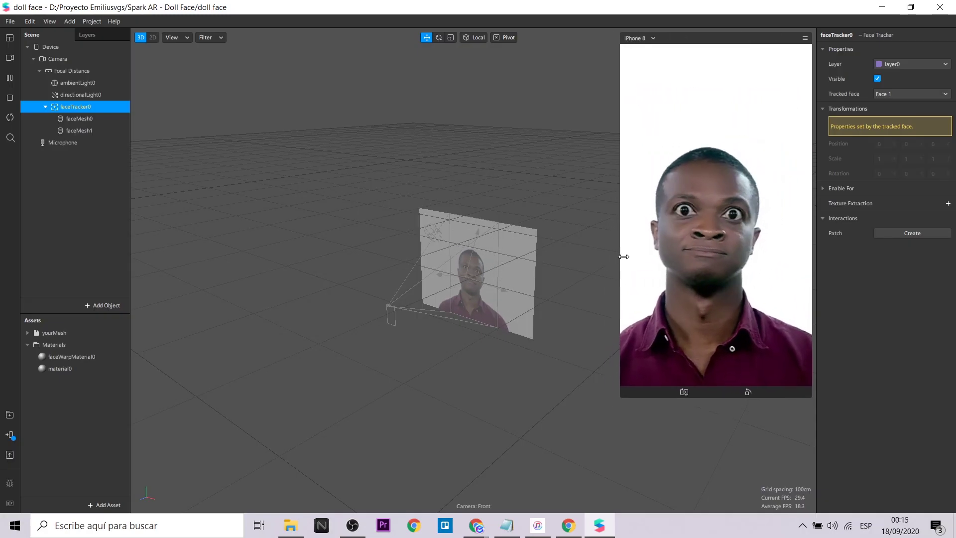
click(105, 504)
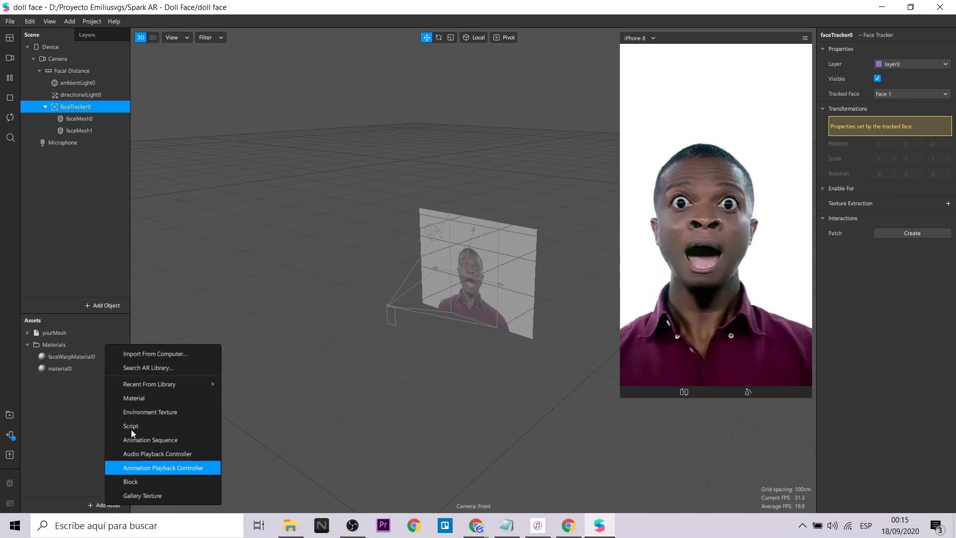
click(169, 354)
click(428, 118)
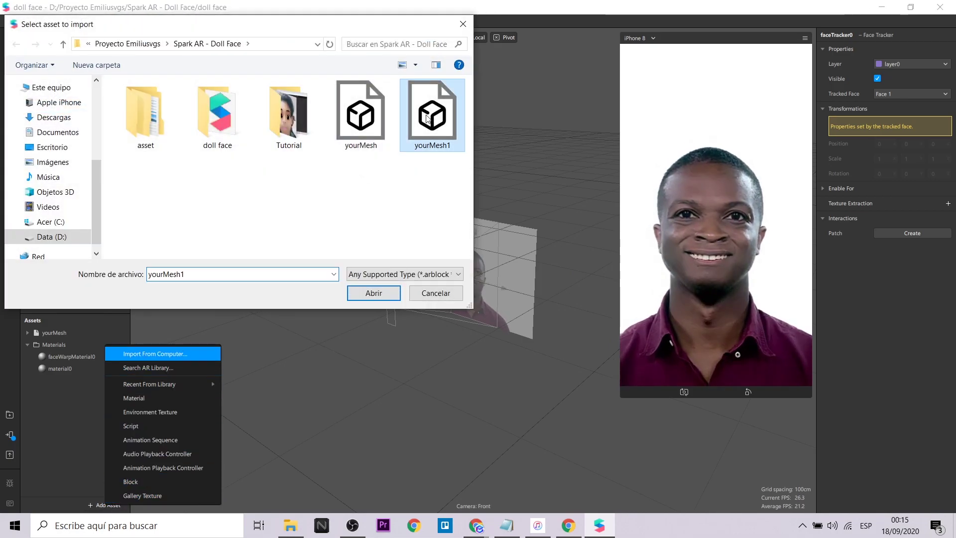
click(370, 291)
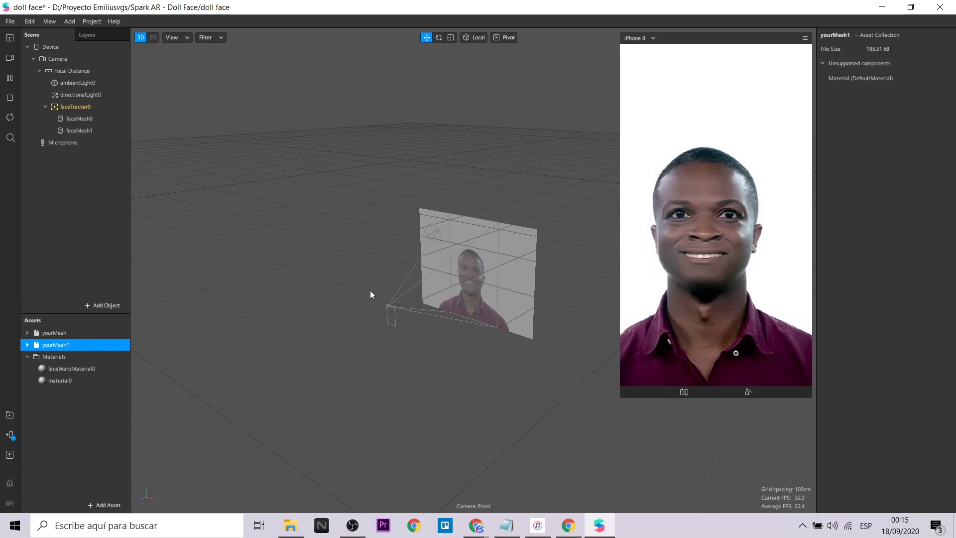
- Make yourMesh1 faceMesh0's morph object and send the filter to a phone for testing
click(77, 118)
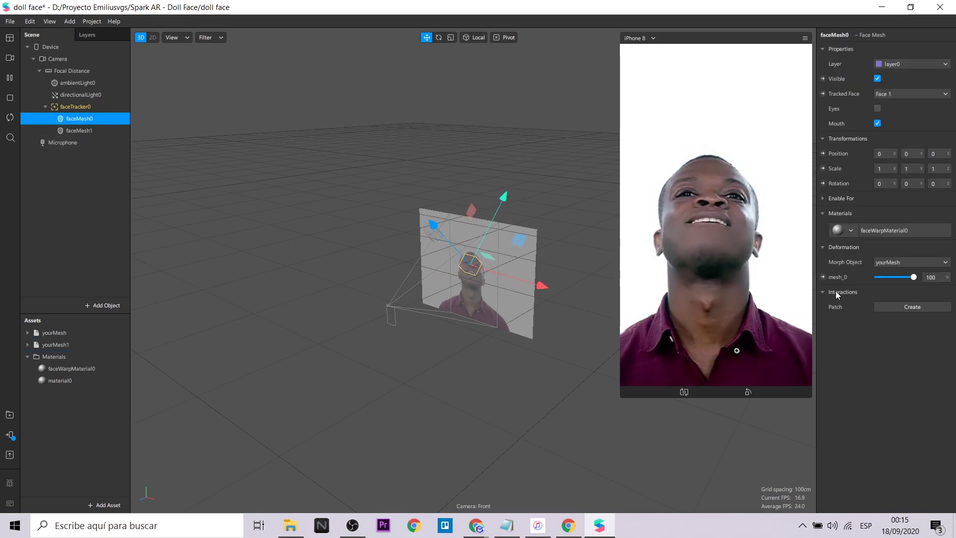
click(898, 262)
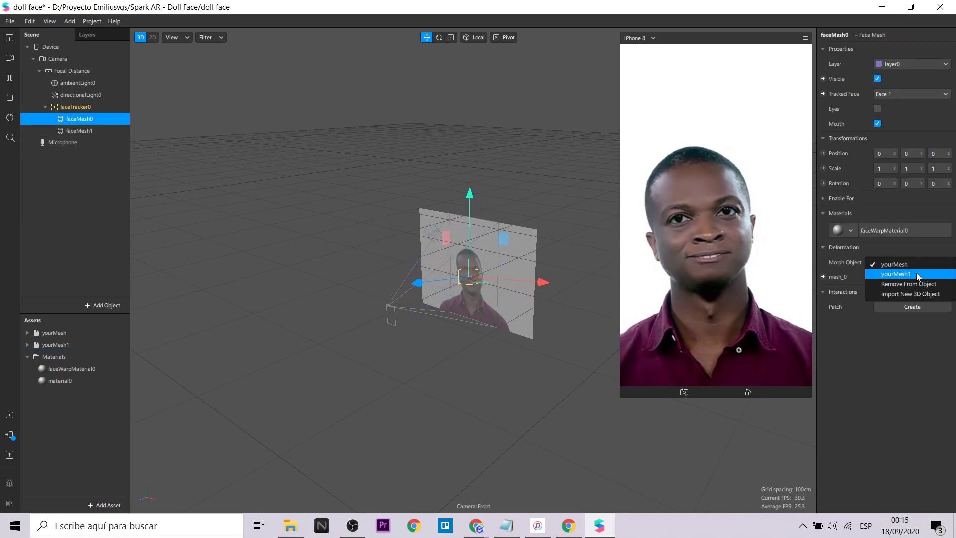
click(916, 273)
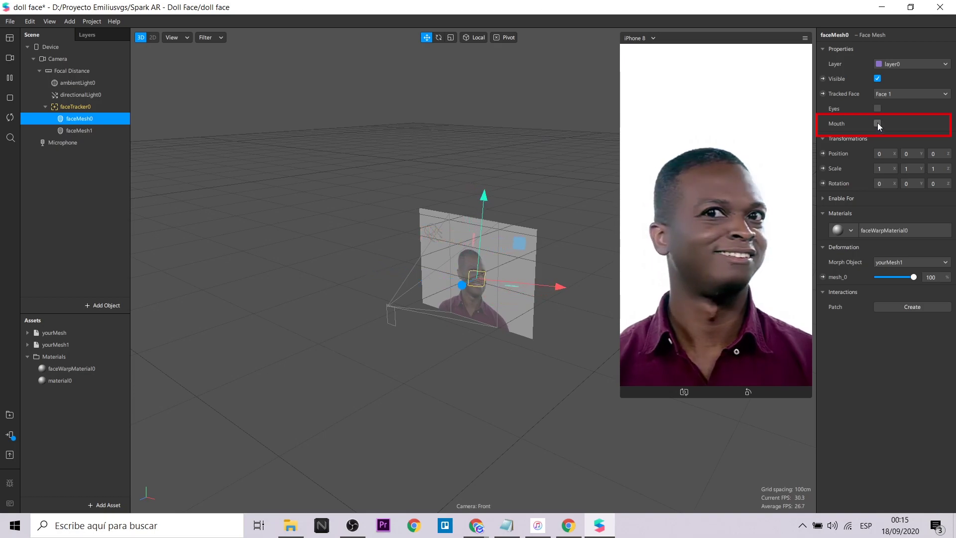
click(16, 436)
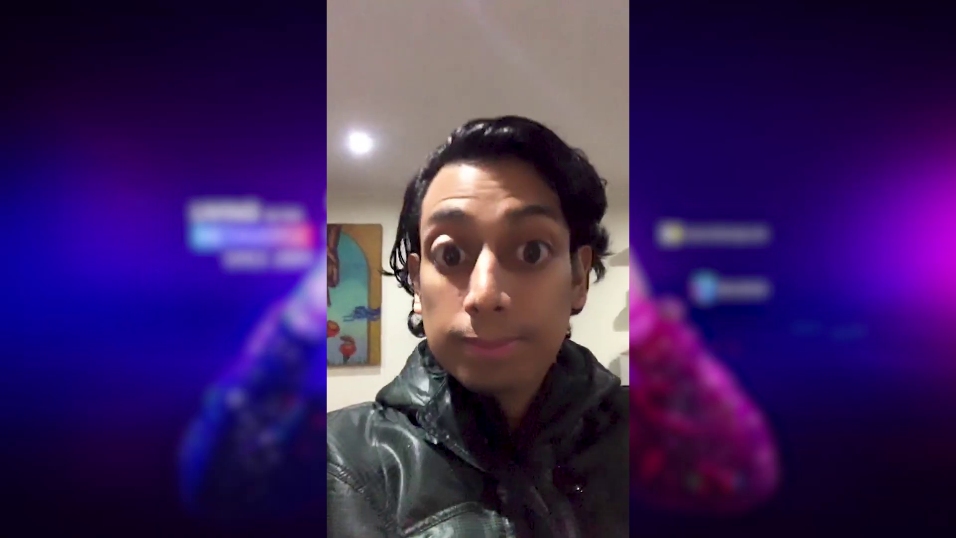